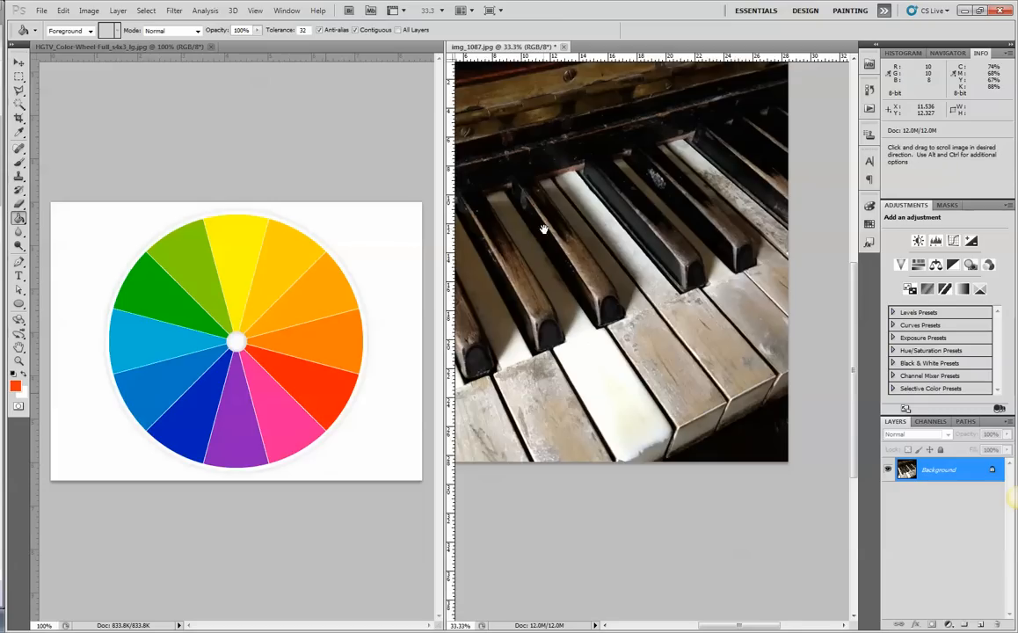
Step: Outline the white piano key with the square-ended wooden front using the Polygonal Lasso, including its narrow part between the black keys
{"action": "mouse_move", "coordinate": [585, 289]}
{"action": "left_mouse_down"}
{"action": "mouse_move", "coordinate": [633, 339]}
{"action": "mouse_move", "coordinate": [682, 325]}
{"action": "mouse_move", "coordinate": [627, 277]}
{"action": "mouse_move", "coordinate": [593, 275]}
{"action": "left_mouse_up"}
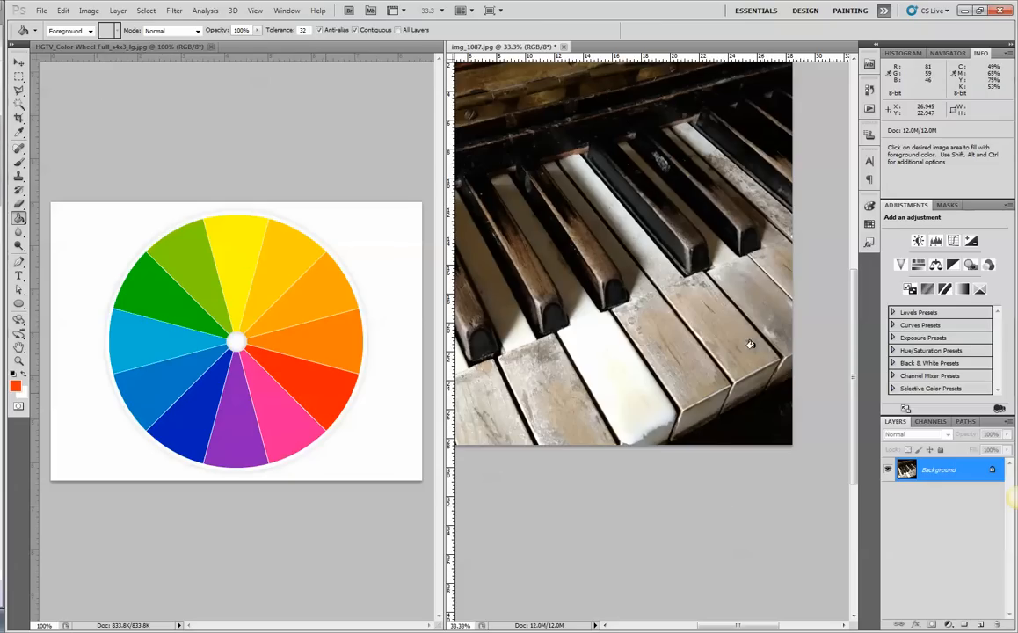
{"action": "left_click", "coordinate": [18, 90]}
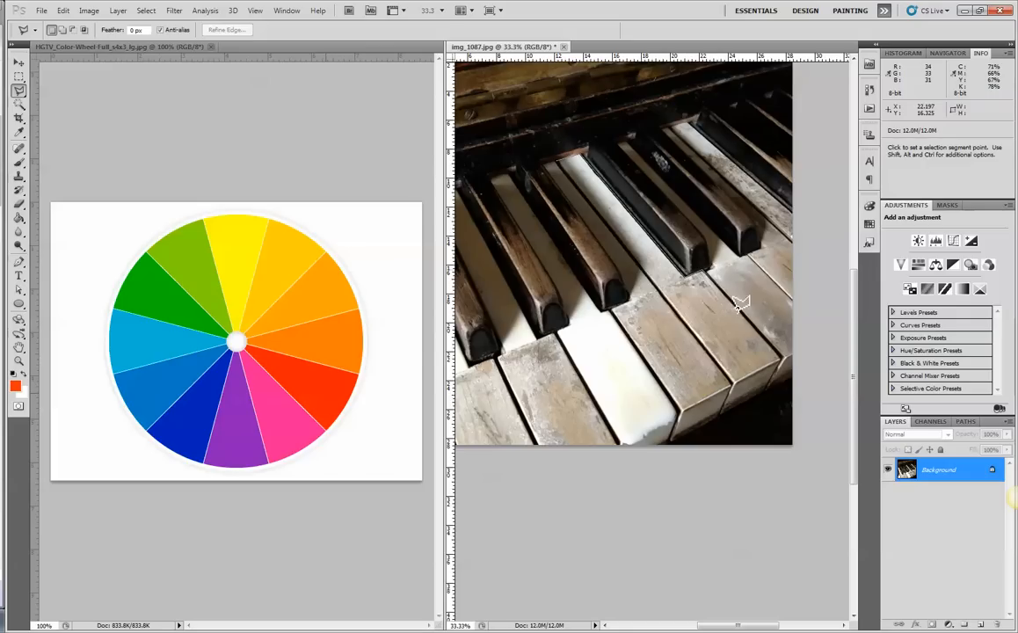
{"action": "left_click", "coordinate": [770, 389]}
{"action": "left_click", "coordinate": [718, 418]}
{"action": "left_click", "coordinate": [564, 162]}
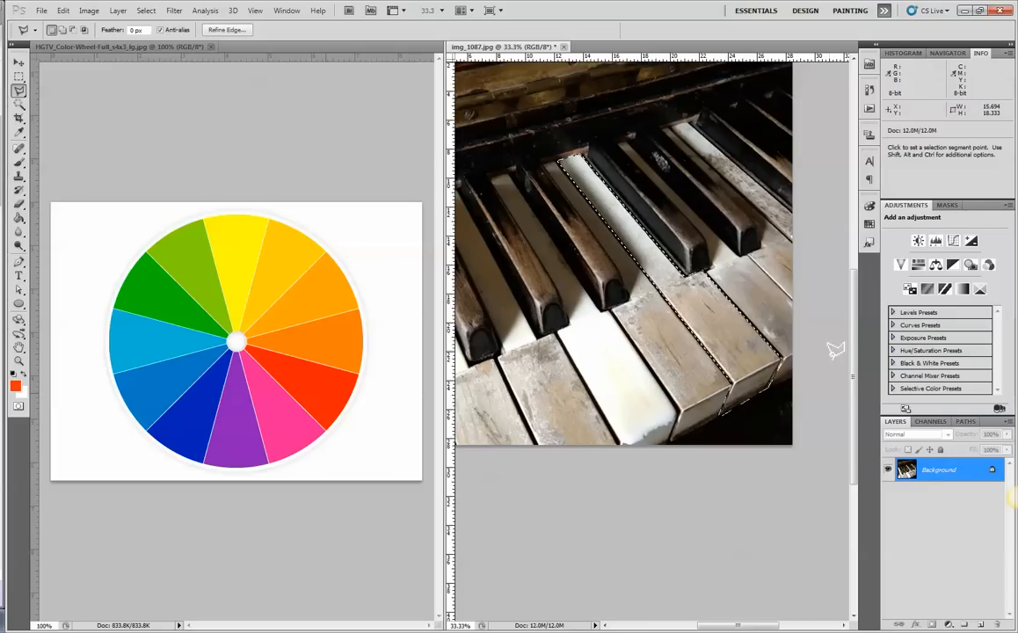
Step: Add a new layer above Background and name it Red
{"action": "left_click", "coordinate": [979, 625]}
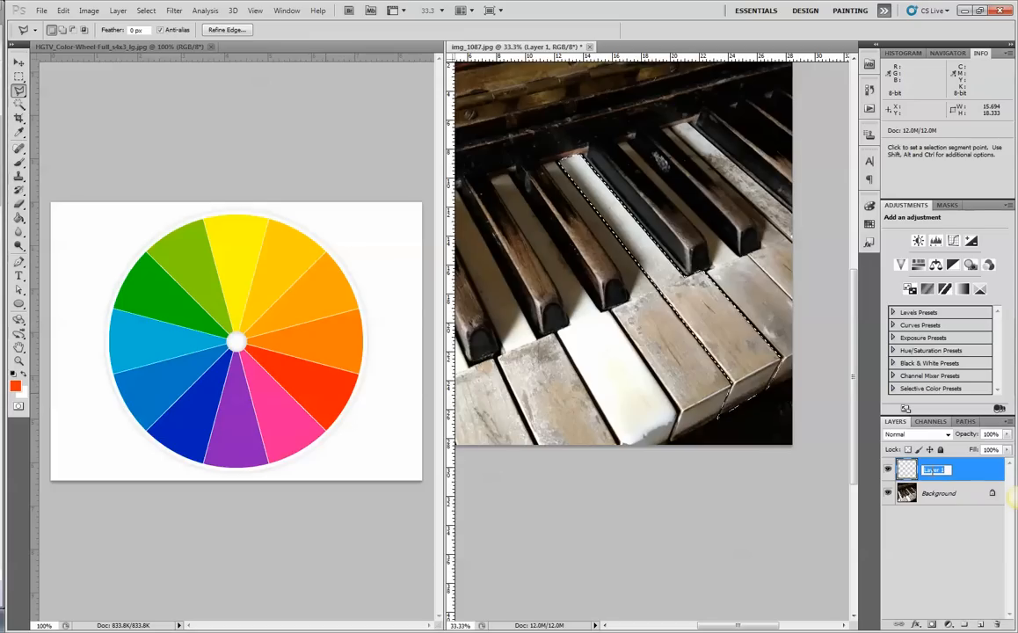
{"action": "type", "text": "Red"}
{"action": "key", "text": "Return"}
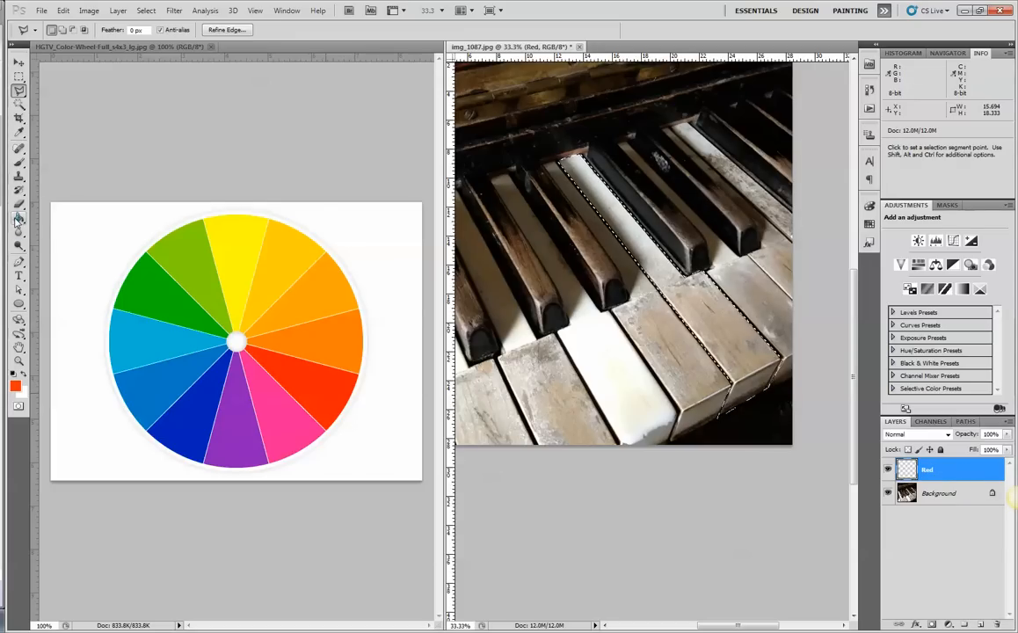
Step: Fill the selected piano key with the red-orange foreground color on the Red layer using the Paint Bucket, and deselect it
{"action": "left_click_drag", "start_coordinate": [16, 219], "coordinate": [44, 219]}
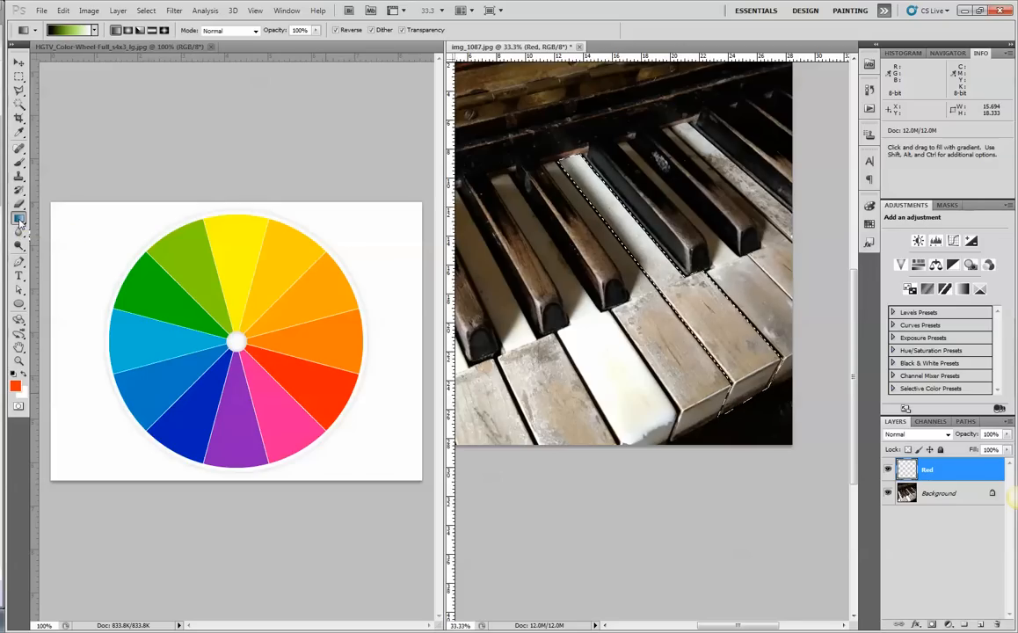
{"action": "left_click_drag", "start_coordinate": [19, 223], "coordinate": [47, 230]}
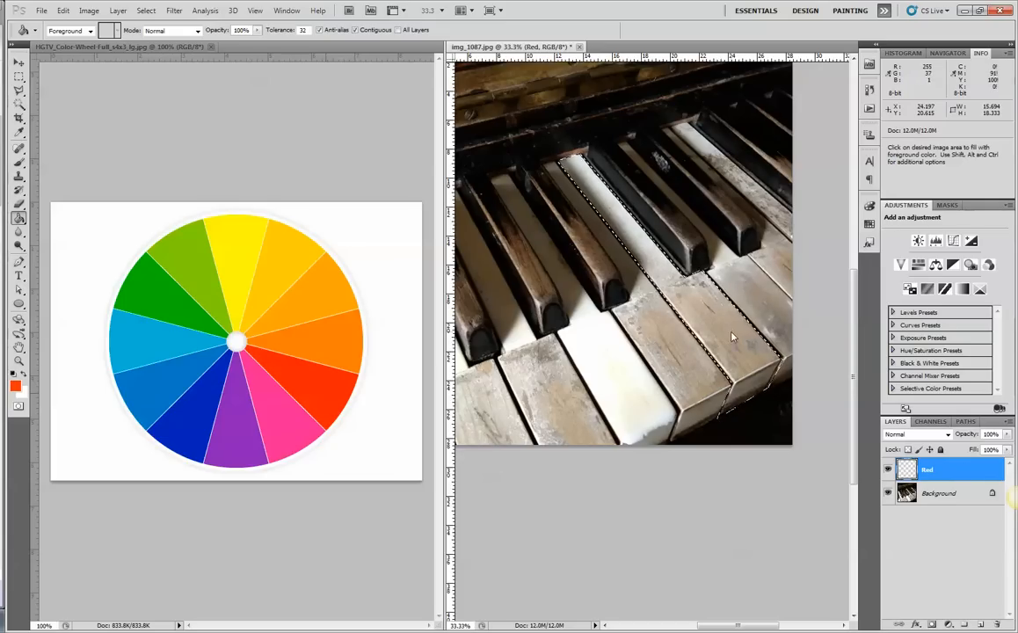
{"action": "left_click", "coordinate": [661, 299]}
{"action": "key", "text": "ctrl+d"}
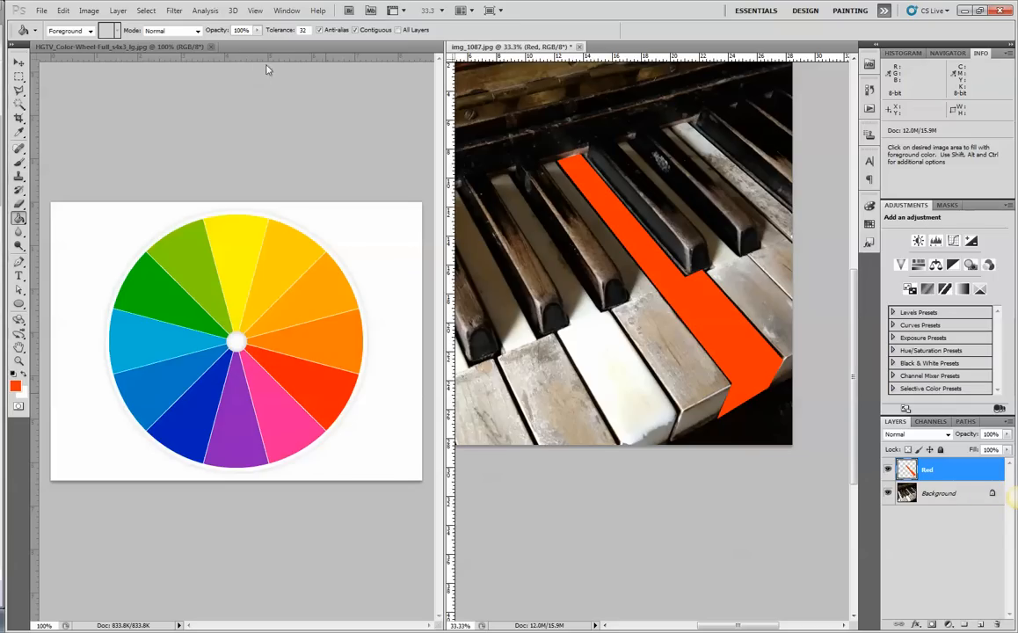
Step: Compare the piano key with and without its color by toggling the Red layer's visibility
{"action": "left_click", "coordinate": [145, 11]}
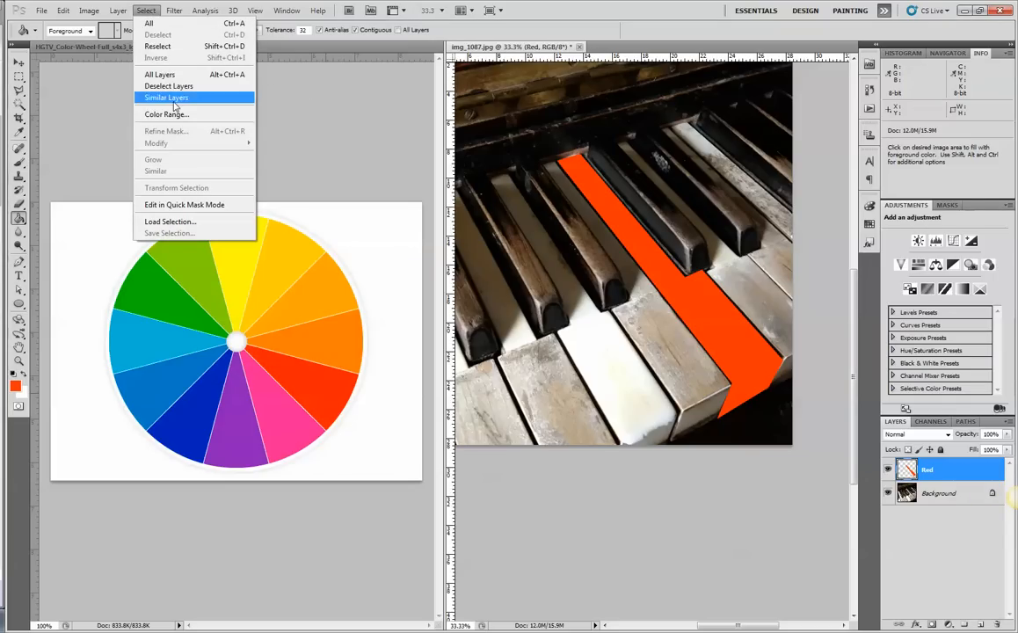
{"action": "left_click", "coordinate": [967, 554]}
{"action": "left_click", "coordinate": [889, 470]}
{"action": "left_click", "coordinate": [889, 470]}
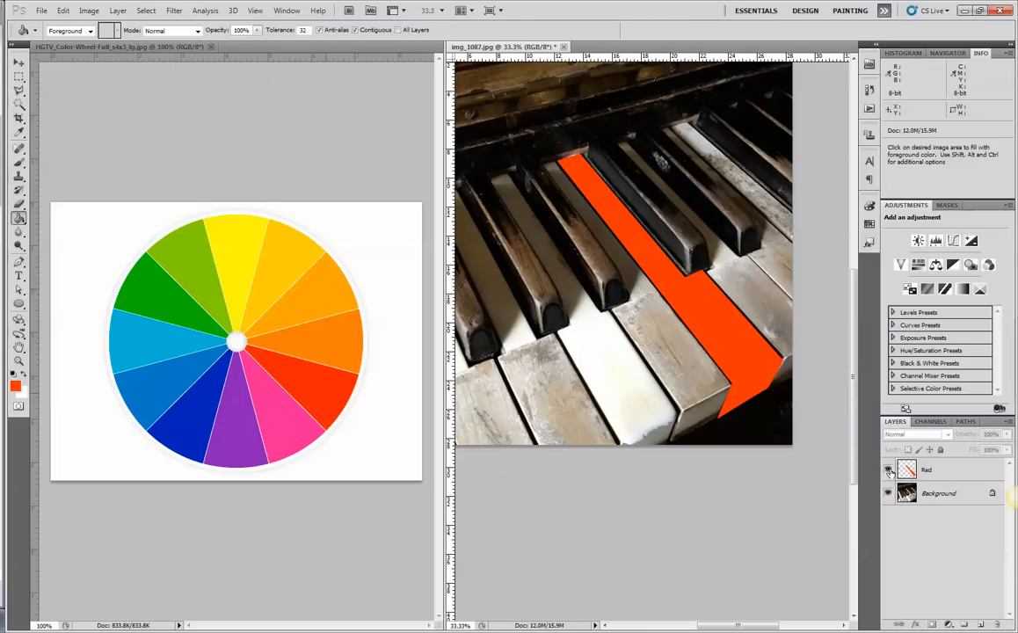
{"action": "left_click", "coordinate": [888, 470]}
{"action": "left_click", "coordinate": [889, 470]}
Step: Cycle through the blending modes for the Red layer and set it to Overlay
{"action": "left_click", "coordinate": [958, 475]}
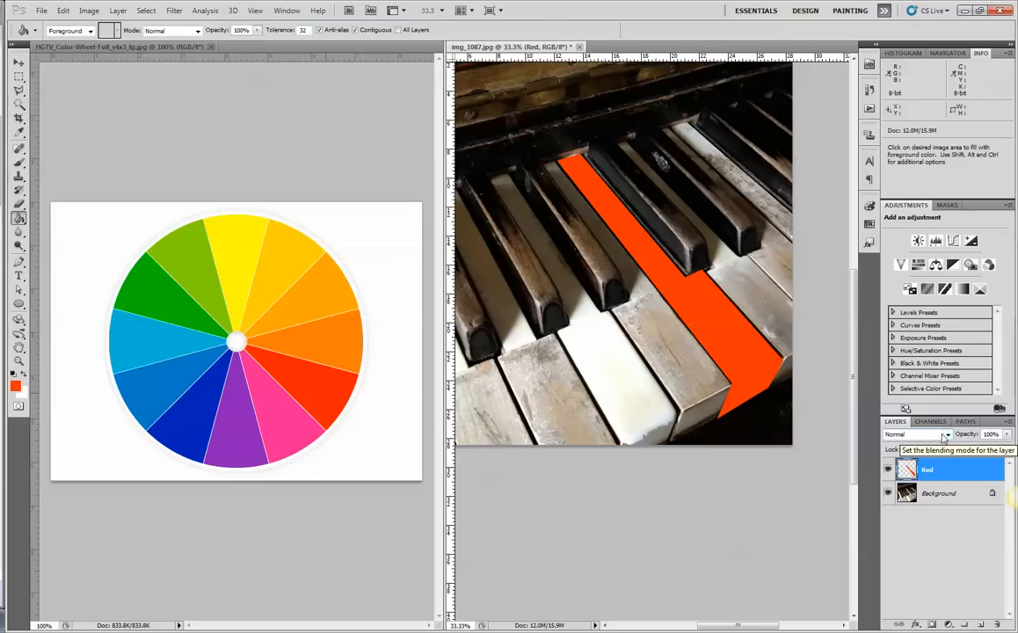
{"action": "left_click", "coordinate": [948, 435]}
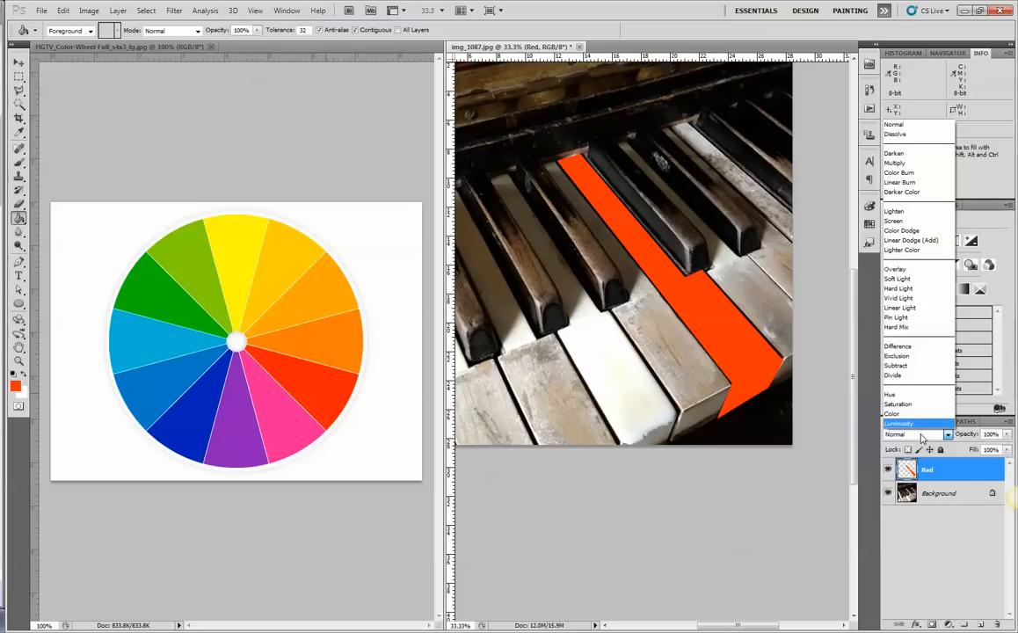
{"action": "left_click", "coordinate": [922, 436]}
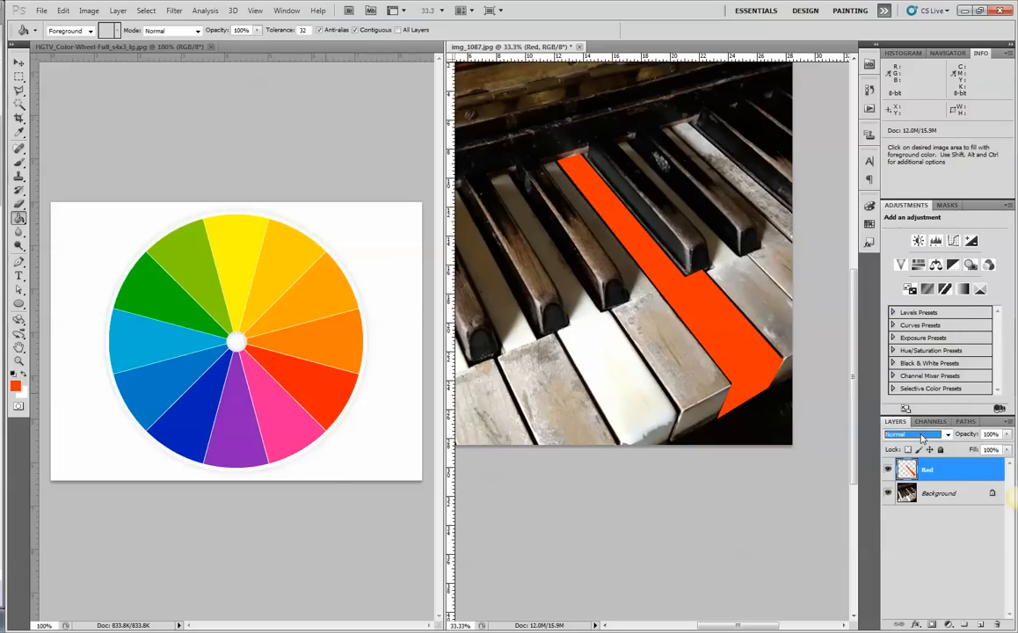
{"action": "key", "text": "Up"}
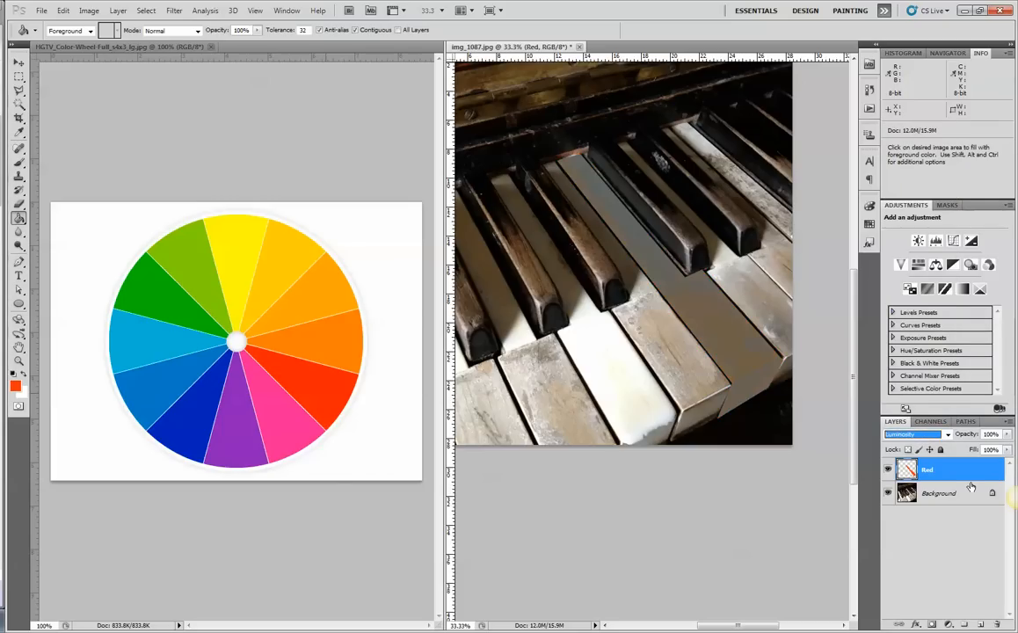
{"action": "key", "text": "Up"}
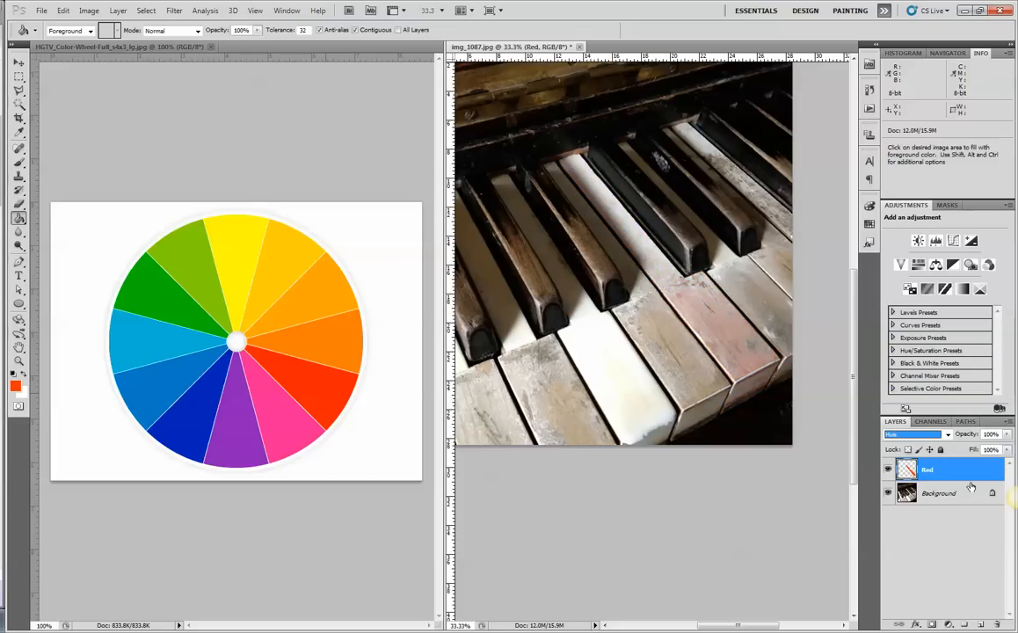
{"action": "key", "text": "Up"}
{"action": "key", "text": "Up"}
{"action": "key", "text": "Up"}
{"action": "key", "text": "Up"}
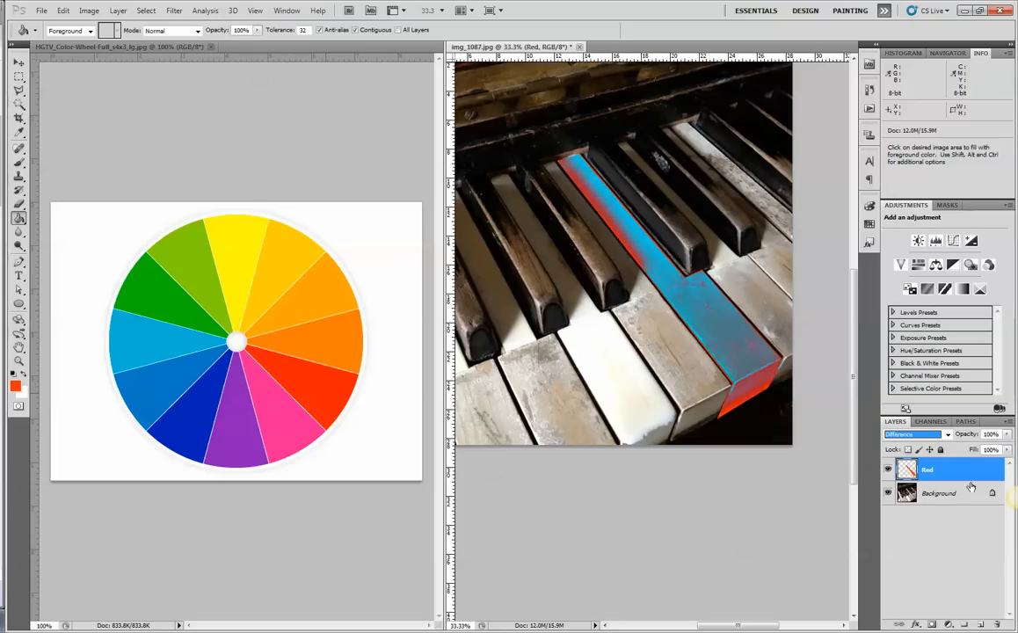
{"action": "key", "text": "Up"}
{"action": "key", "text": "Up"}
{"action": "key", "text": "Up"}
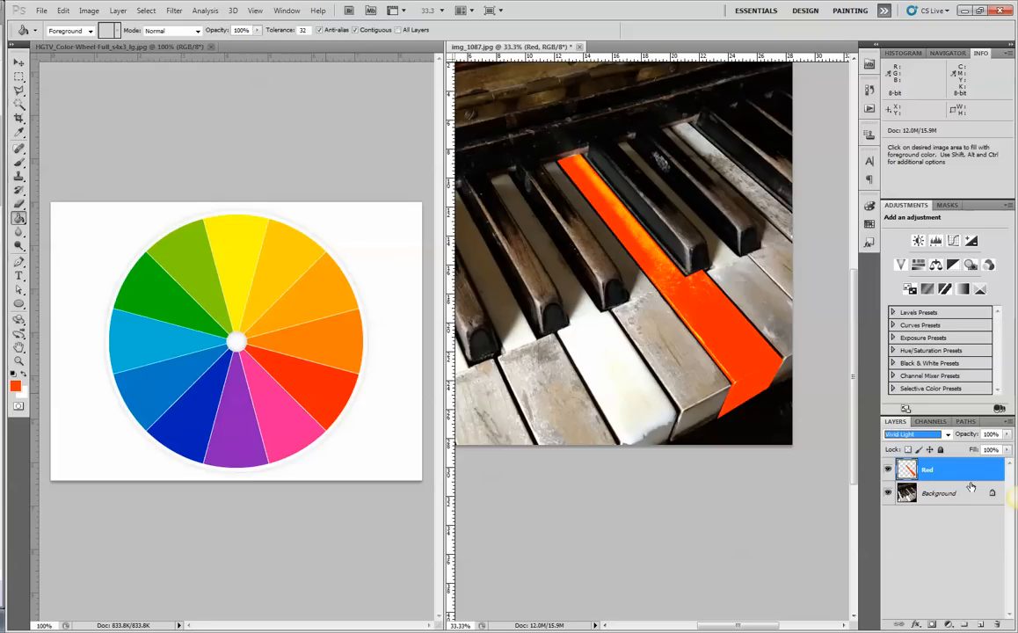
{"action": "key", "text": "Up"}
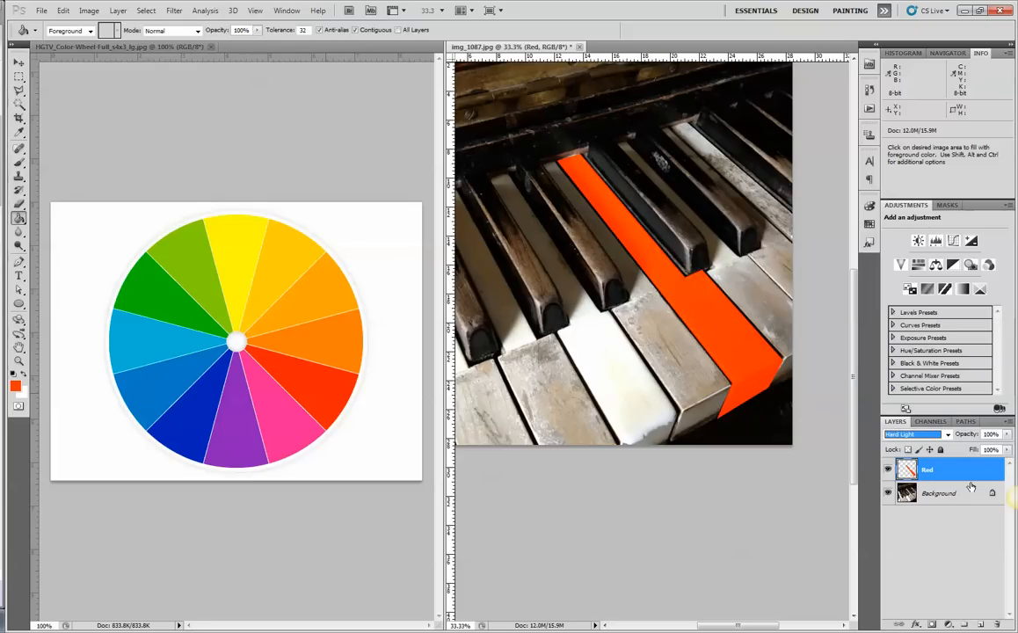
{"action": "key", "text": "Up"}
{"action": "key", "text": "Up"}
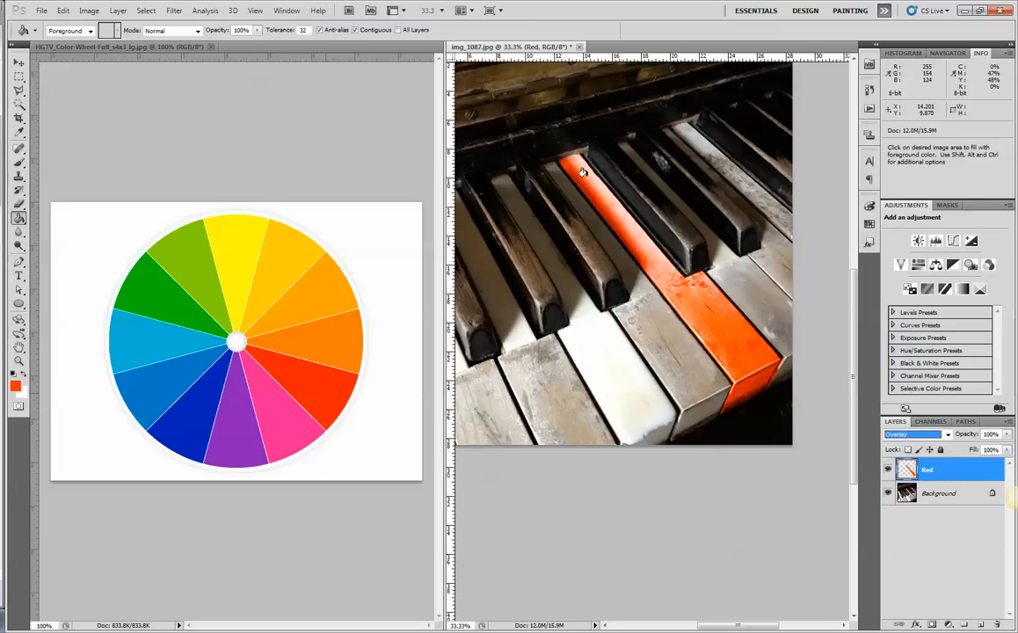
Step: Load the Red layer's shape as a selection and add a Hue/Saturation adjustment layer masked to it directly above Background
{"action": "key", "text": "ctrl+minus"}
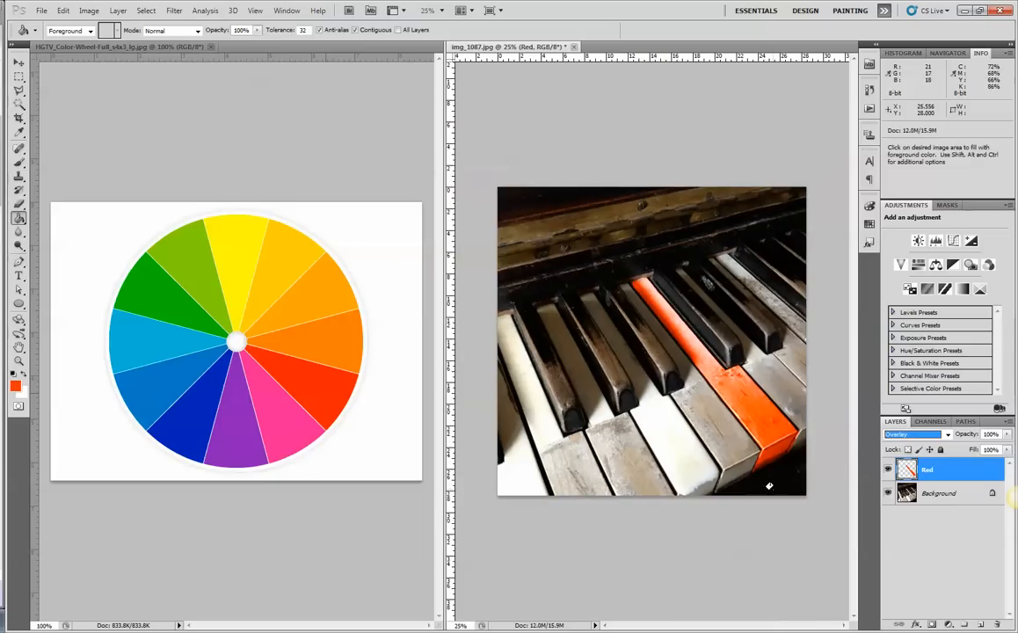
{"action": "left_click", "coordinate": [742, 398]}
{"action": "key", "text": "z"}
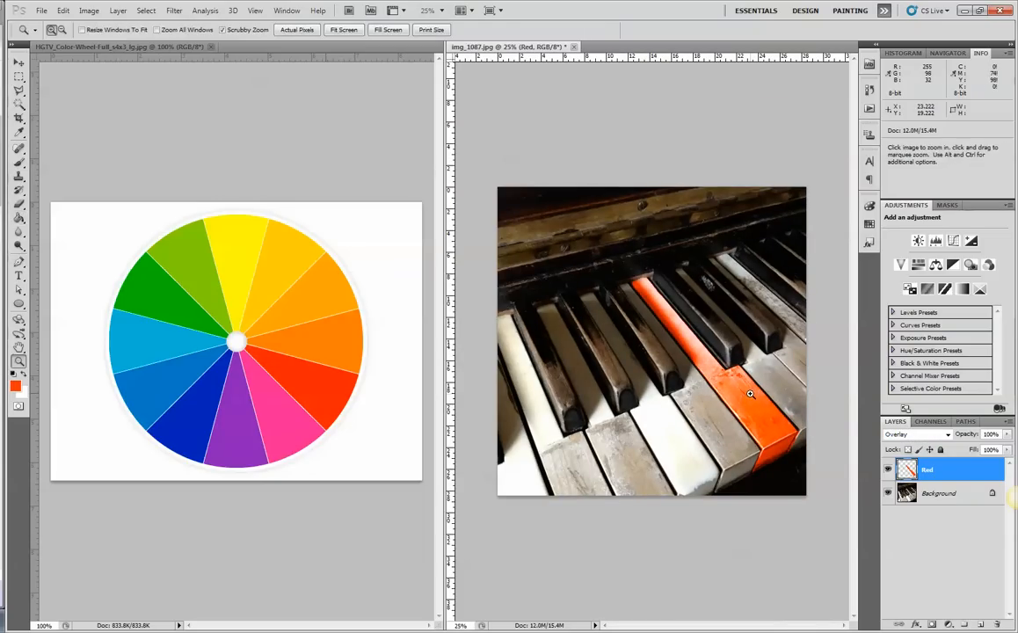
{"action": "left_click", "coordinate": [747, 405]}
{"action": "left_click", "coordinate": [775, 423]}
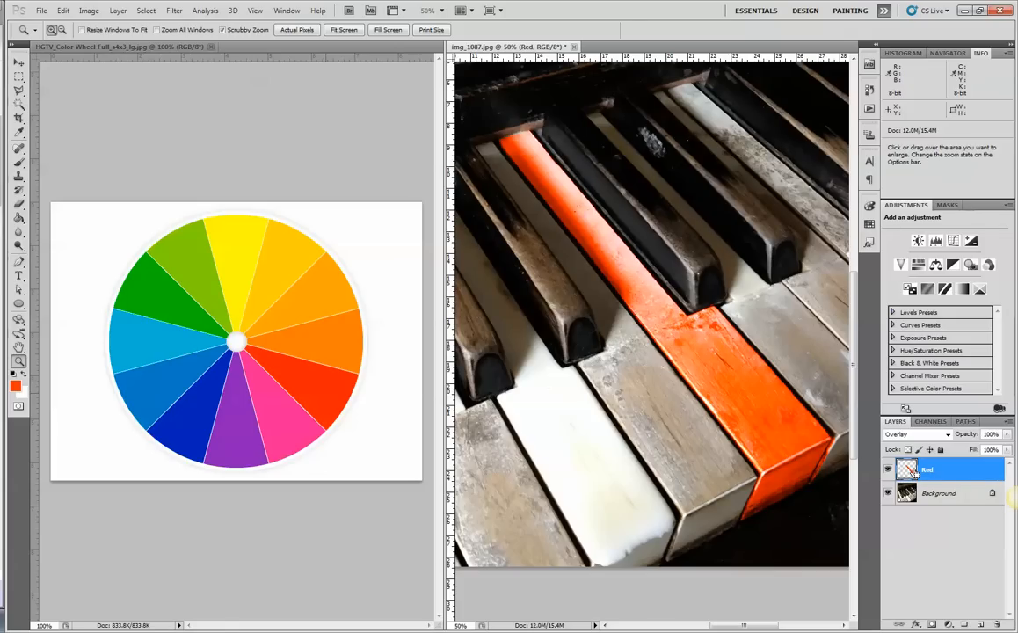
{"action": "left_click", "coordinate": [909, 471], "text": "ctrl"}
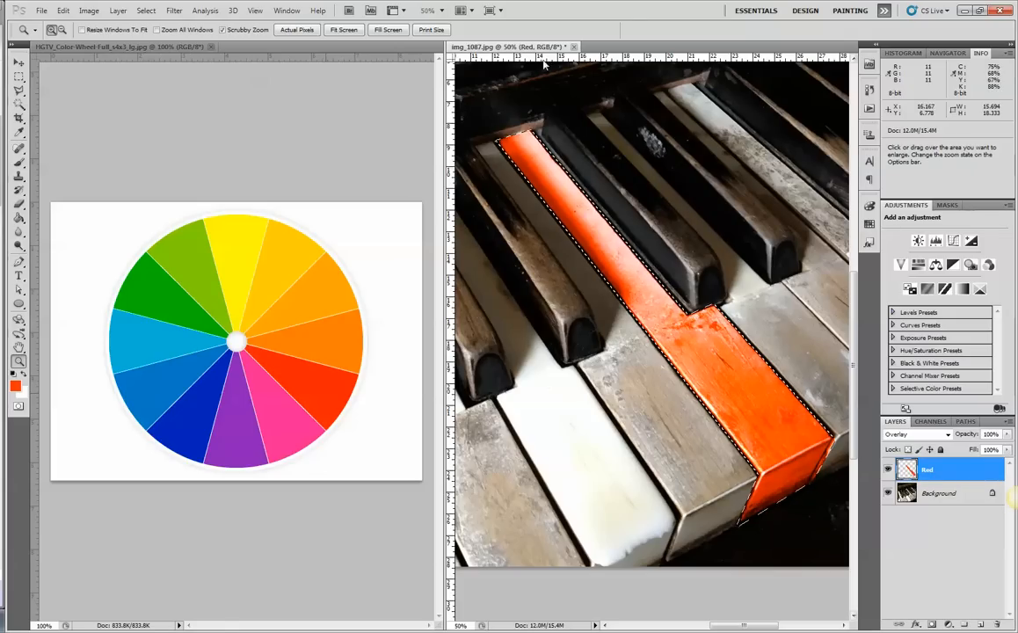
{"action": "left_click", "coordinate": [959, 498]}
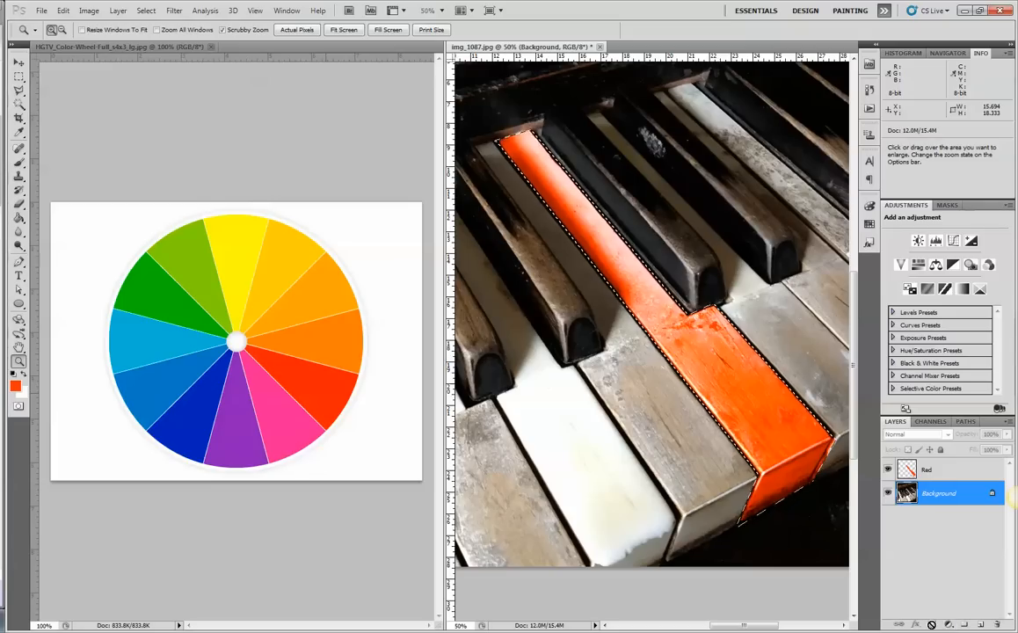
{"action": "left_click", "coordinate": [947, 625]}
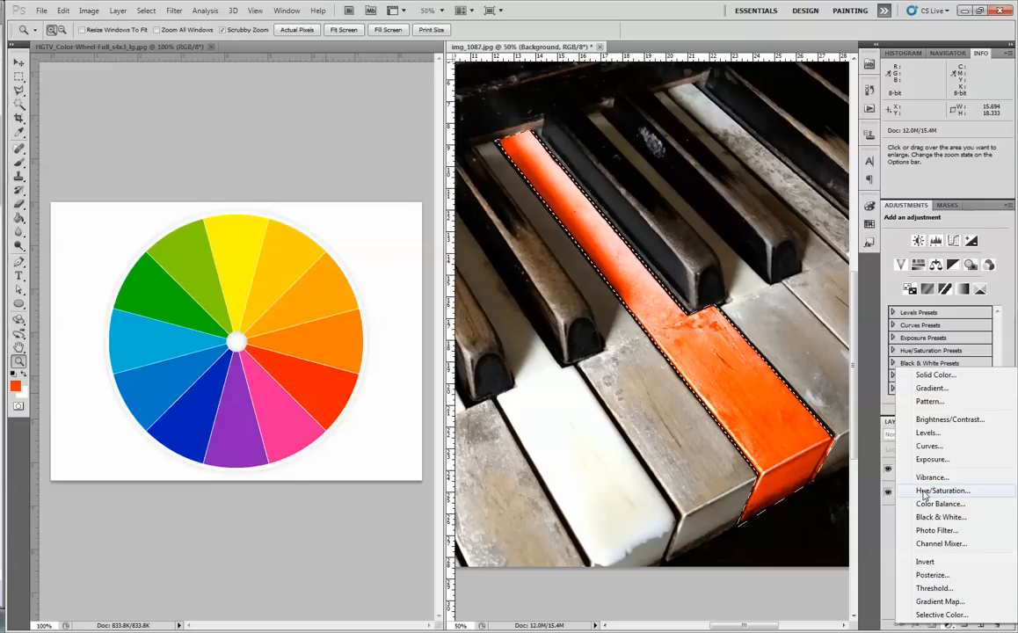
{"action": "left_click", "coordinate": [923, 490]}
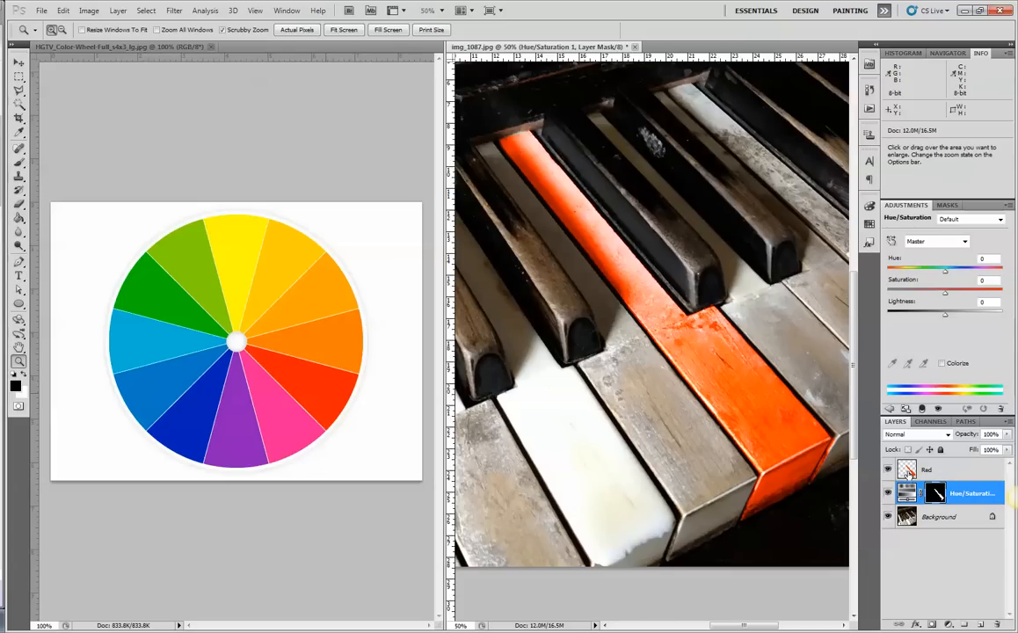
Step: Examine the layer stack and view the Hue/Saturation layer's mask on its own
{"action": "left_click", "coordinate": [943, 475]}
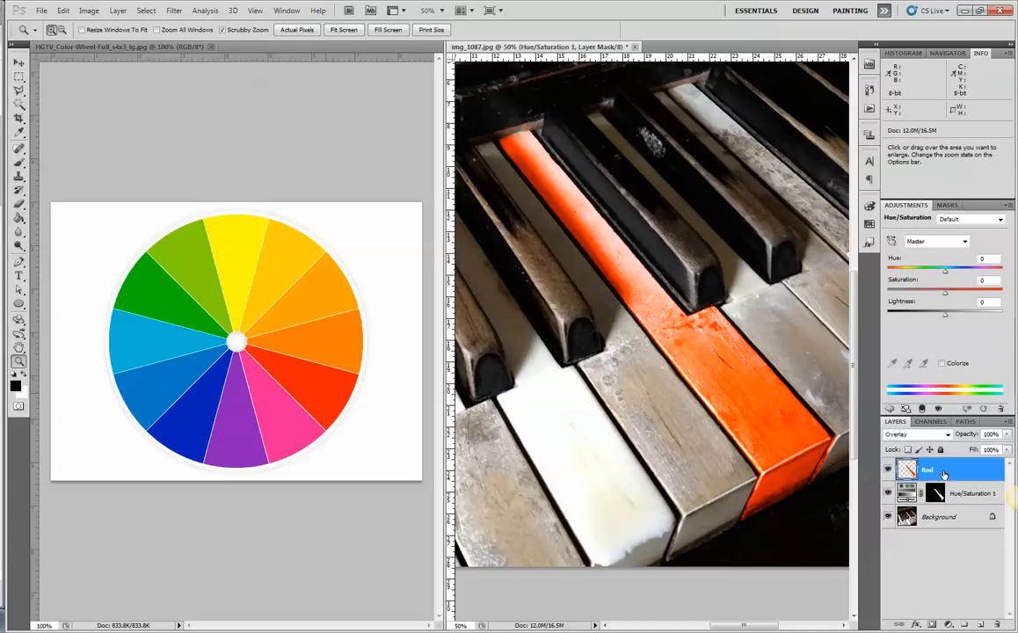
{"action": "left_click", "coordinate": [939, 523]}
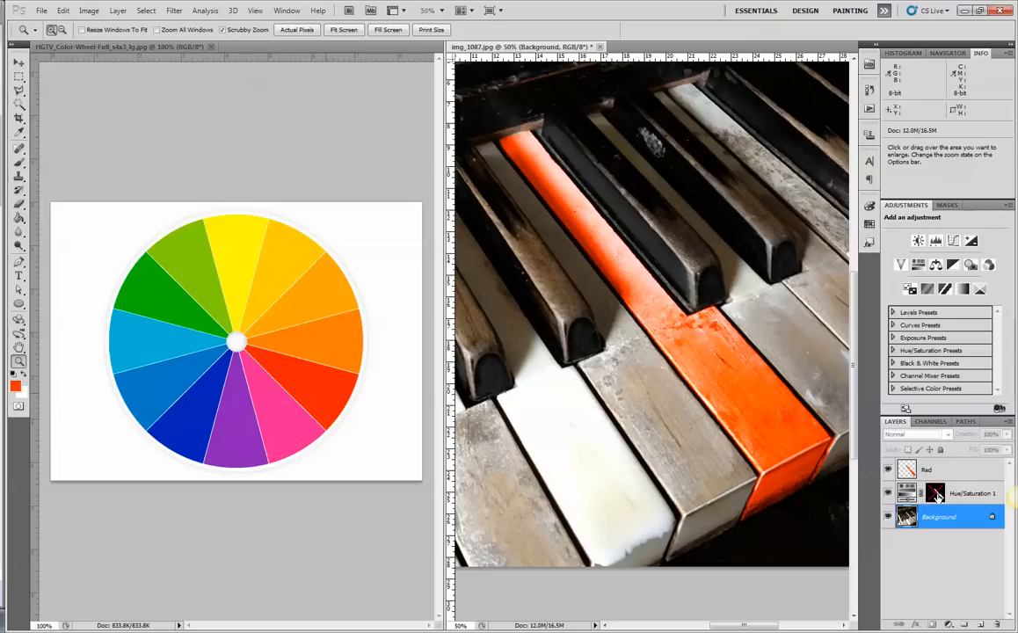
{"action": "left_click", "coordinate": [937, 496]}
{"action": "left_click", "coordinate": [937, 495], "text": "alt"}
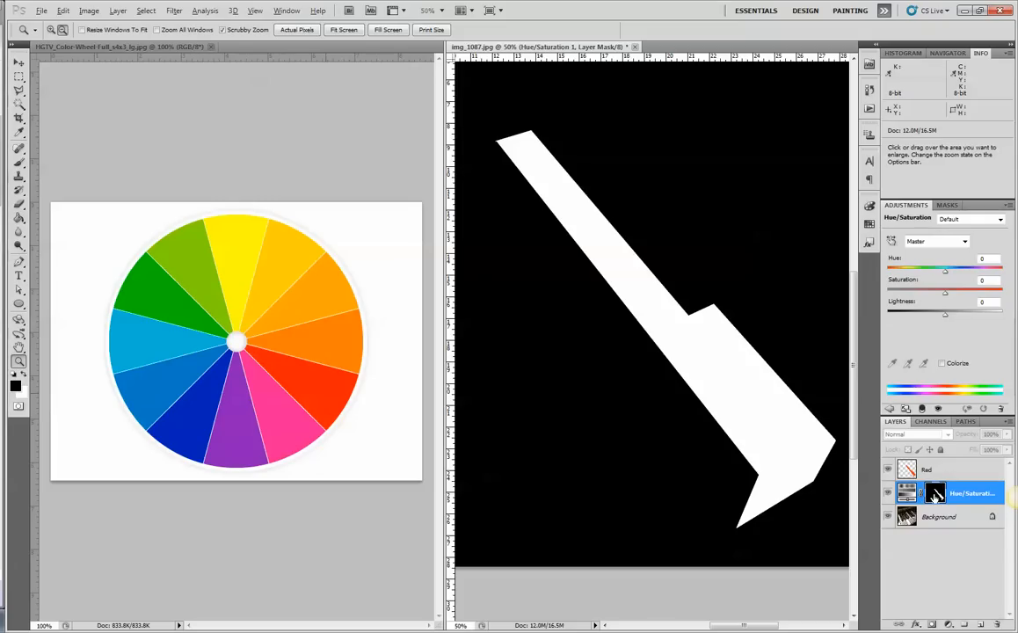
{"action": "left_click", "coordinate": [935, 495], "text": "alt"}
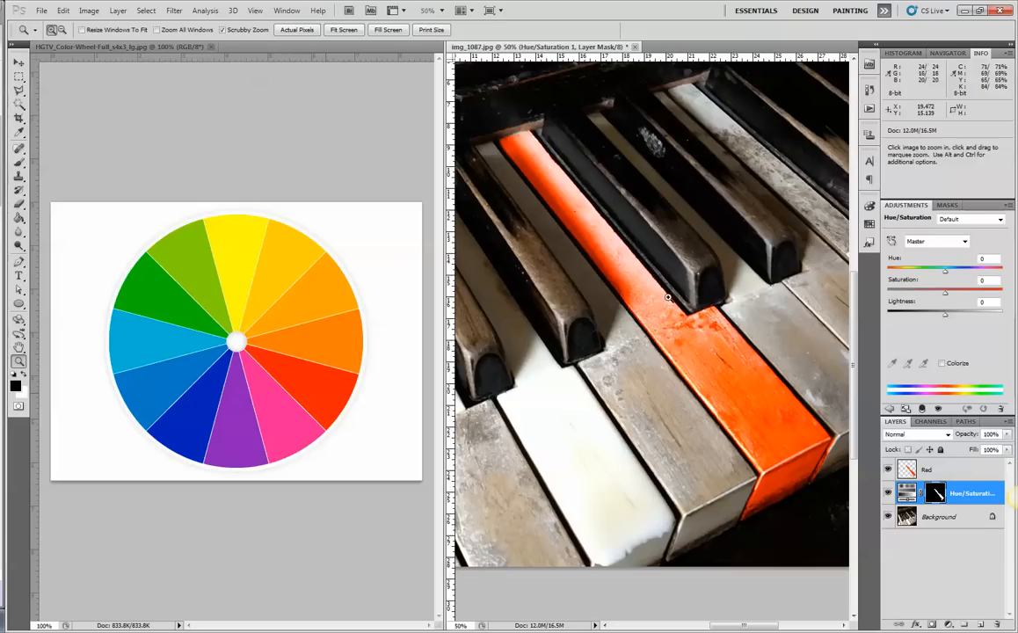
Step: Darken the colored piano key by setting the Hue/Saturation adjustment's Lightness to -25
{"action": "key", "text": "ctrl+minus"}
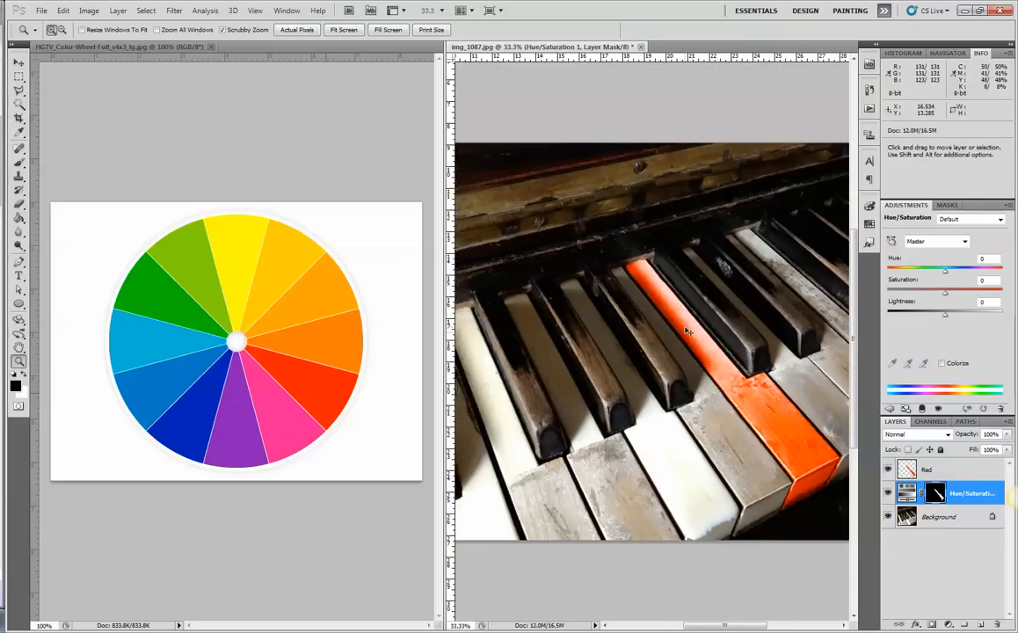
{"action": "left_click", "coordinate": [989, 494]}
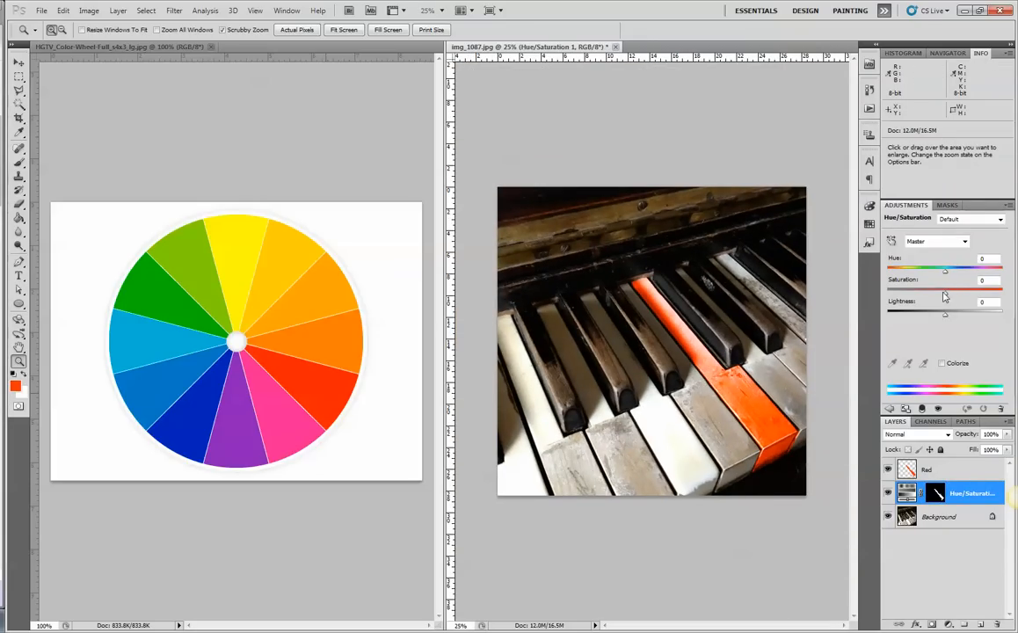
{"action": "left_click_drag", "start_coordinate": [935, 301], "coordinate": [928, 318]}
{"action": "key", "text": "ctrl+z"}
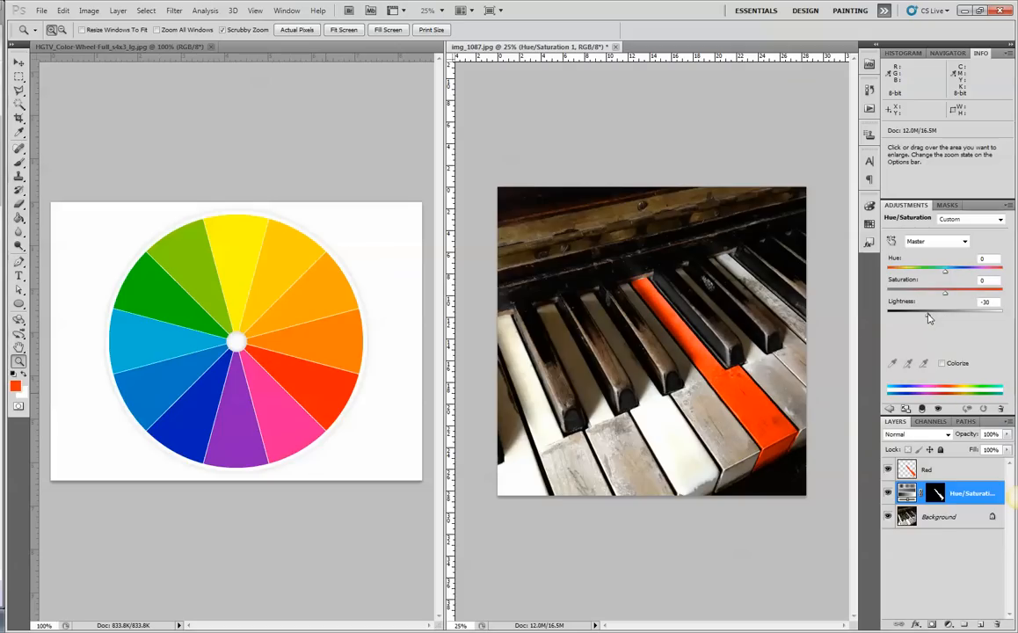
{"action": "left_click_drag", "start_coordinate": [930, 318], "coordinate": [934, 319]}
Step: Compare the colored key before and after darkening by toggling the Hue/Saturation layer's visibility
{"action": "left_click", "coordinate": [888, 494]}
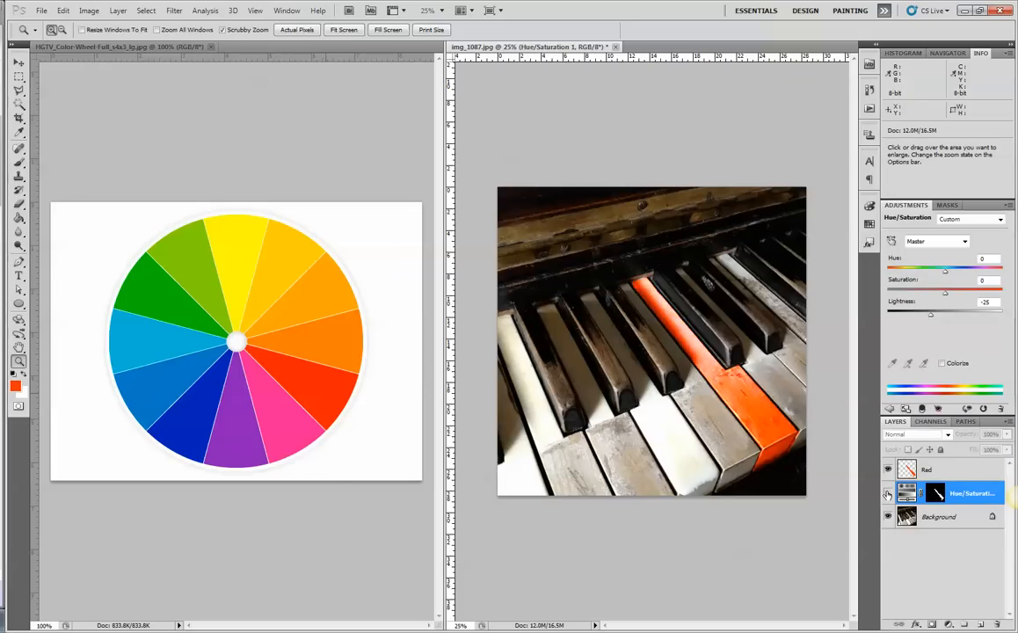
{"action": "left_click", "coordinate": [888, 494]}
{"action": "left_click", "coordinate": [888, 494]}
{"action": "left_click", "coordinate": [888, 494]}
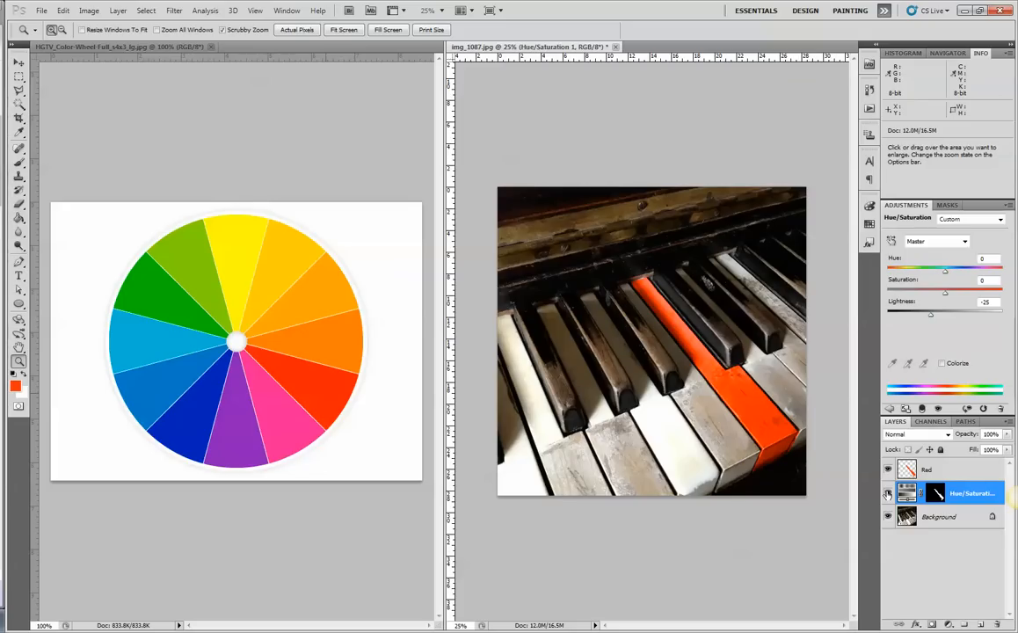
Step: Outline the worn white key beside the red-orange one with the Polygonal Lasso, including its front face and narrow rear part
{"action": "left_click", "coordinate": [722, 388]}
{"action": "left_click_drag", "start_coordinate": [745, 448], "coordinate": [708, 396]}
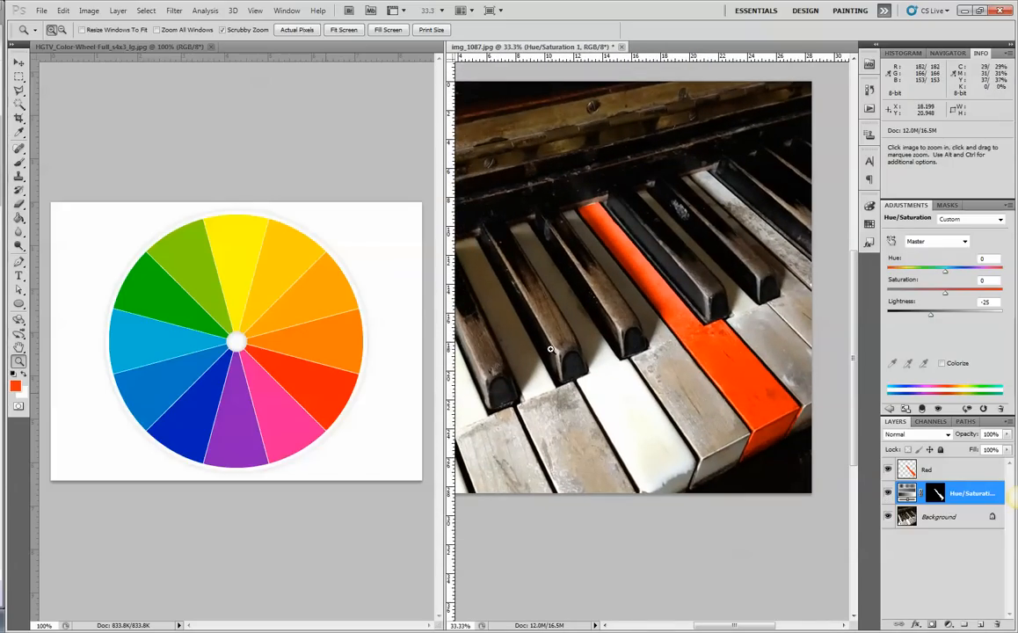
{"action": "left_click", "coordinate": [19, 91]}
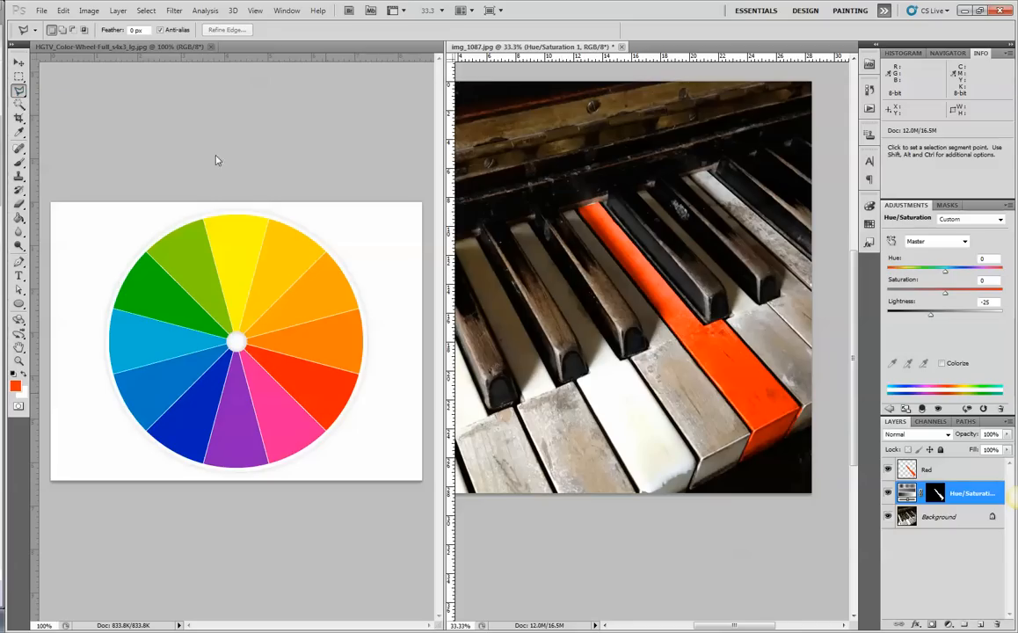
{"action": "left_click", "coordinate": [577, 210]}
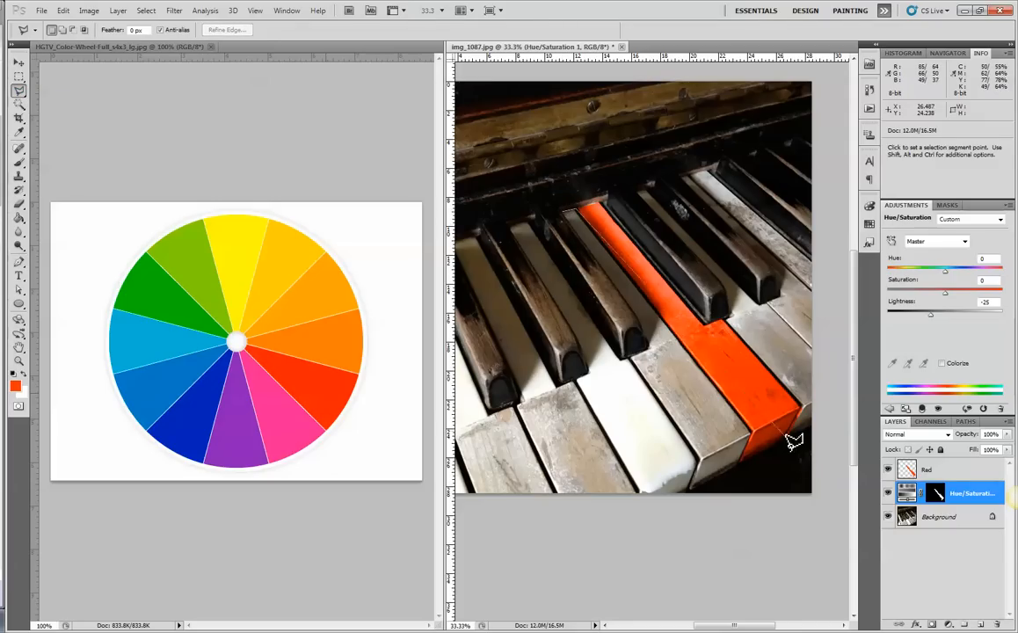
{"action": "left_click", "coordinate": [753, 436]}
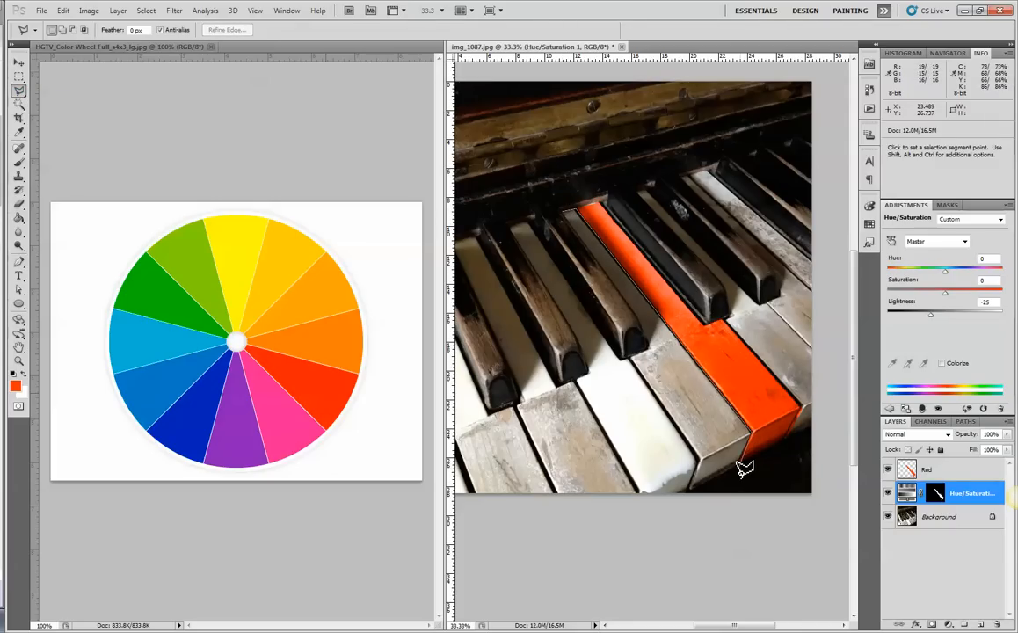
{"action": "left_click", "coordinate": [691, 486]}
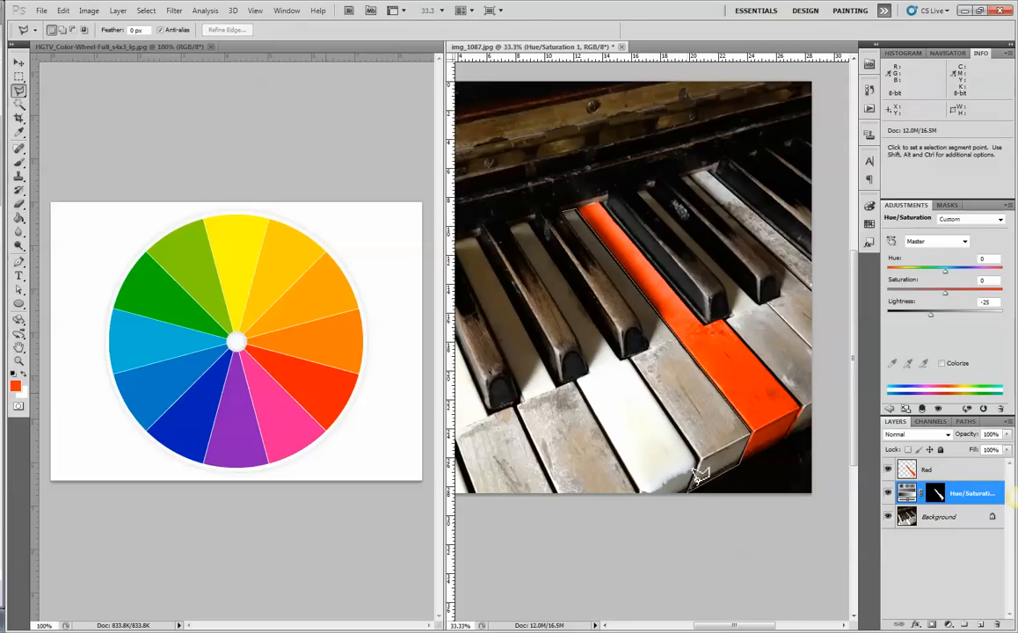
{"action": "left_click", "coordinate": [699, 458]}
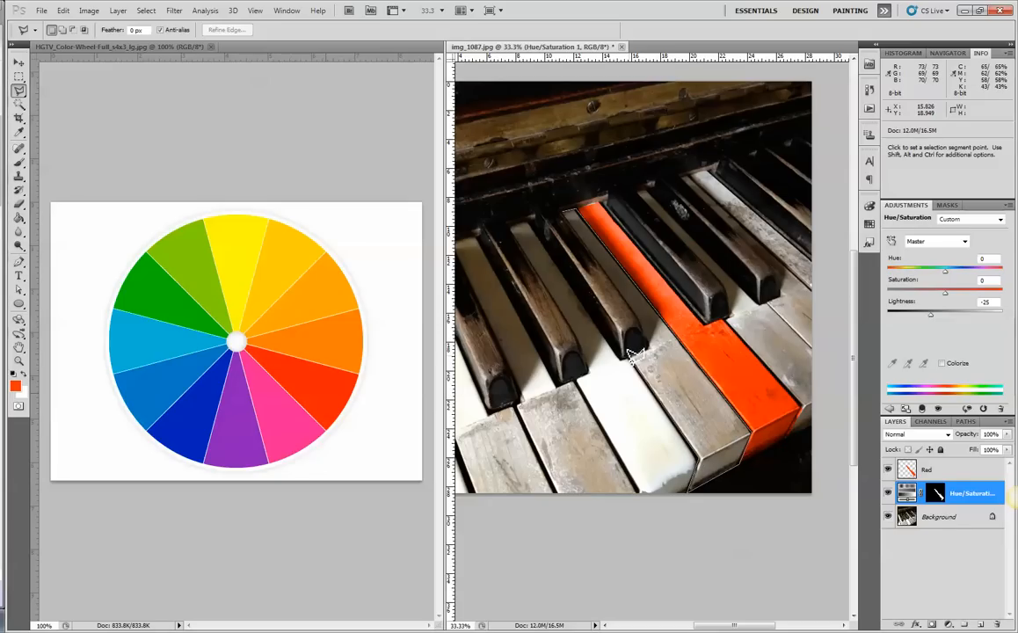
{"action": "left_click", "coordinate": [631, 358]}
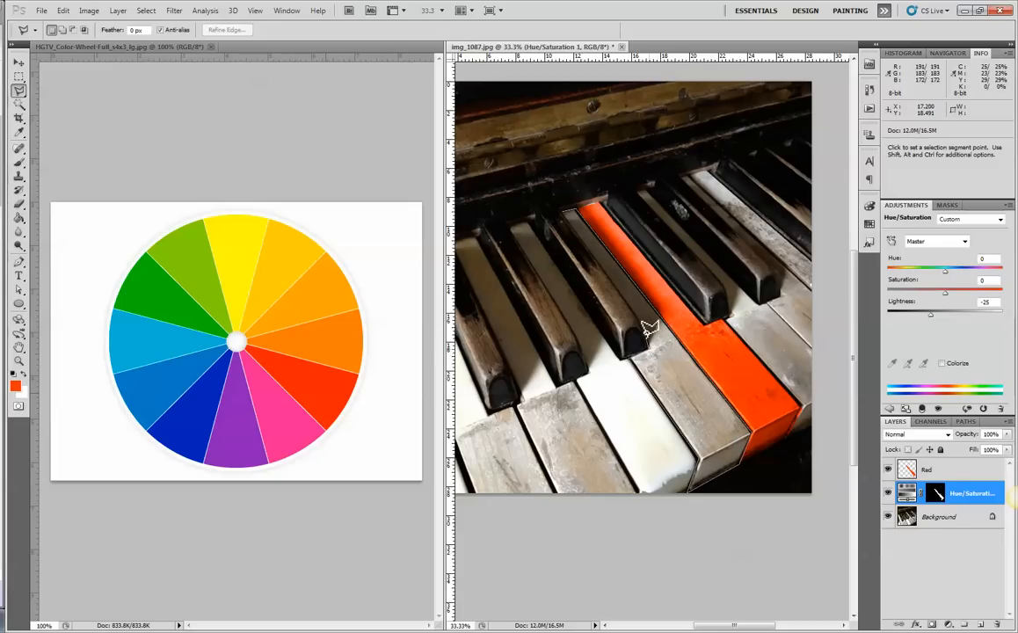
{"action": "left_click", "coordinate": [564, 207]}
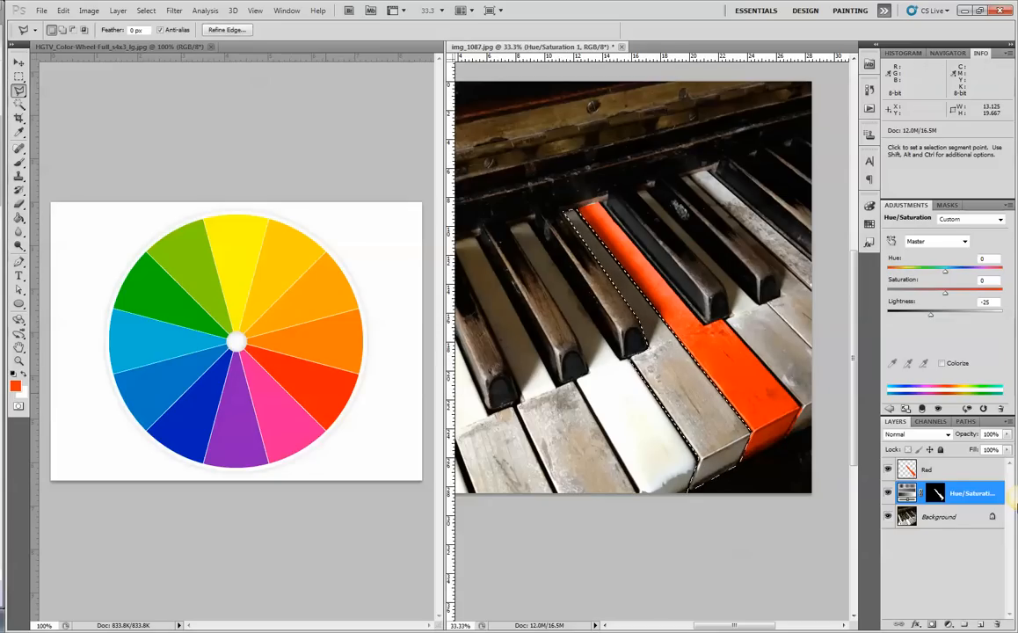
Step: Add a new layer above Red and sample the dark green of the color wheel as the foreground color
{"action": "left_click", "coordinate": [967, 469]}
{"action": "left_click", "coordinate": [980, 624]}
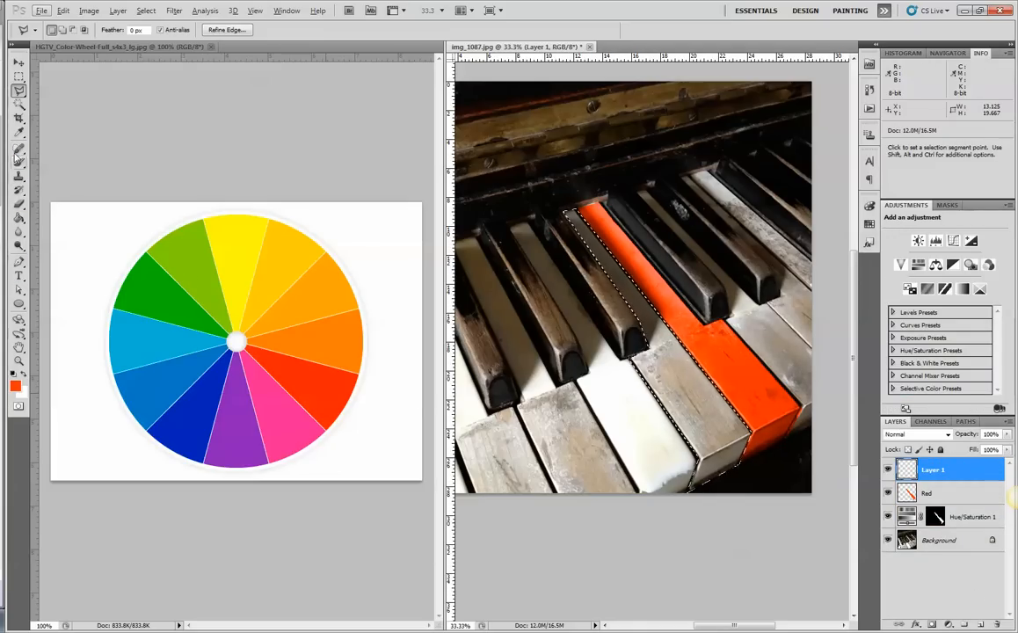
{"action": "left_click", "coordinate": [18, 218]}
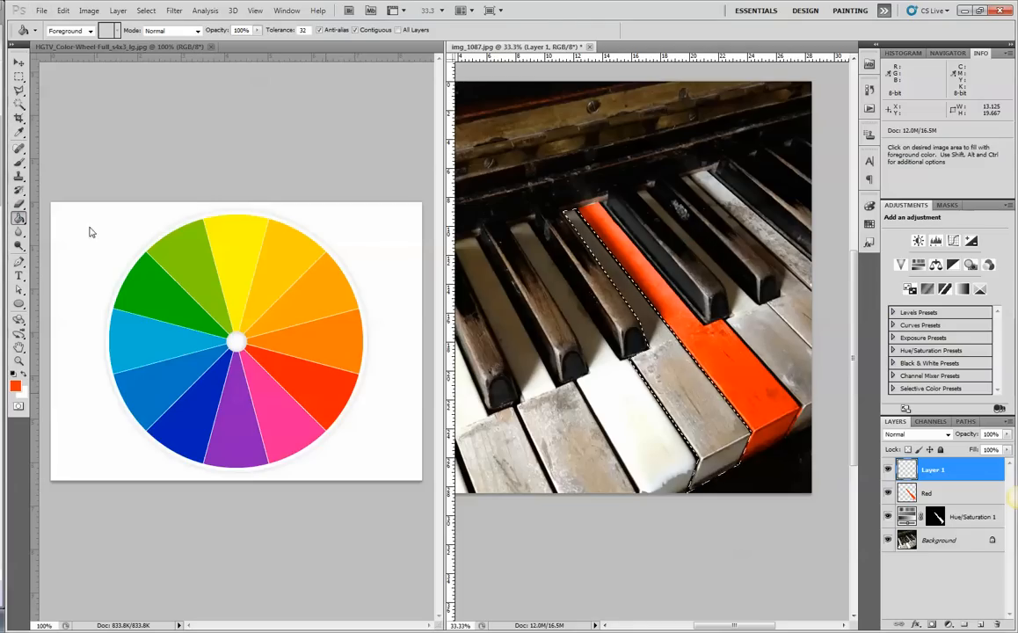
{"action": "key", "text": "i"}
{"action": "left_click", "coordinate": [134, 277]}
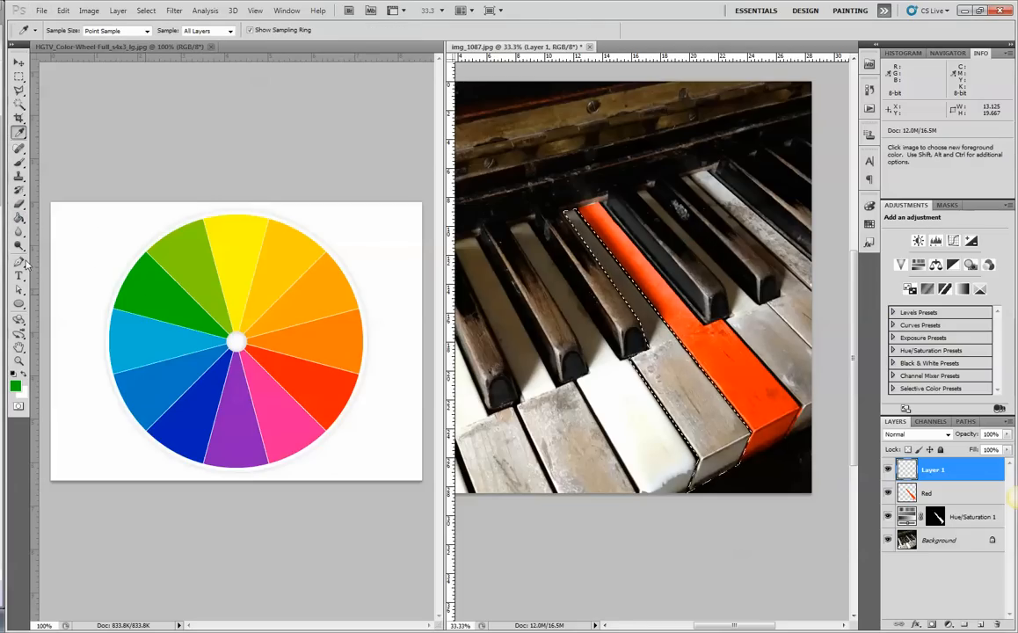
Step: Rename the new layer Green and fill the selected key with the sampled green using the Paint Bucket
{"action": "key", "text": "g"}
{"action": "double_click", "coordinate": [933, 469]}
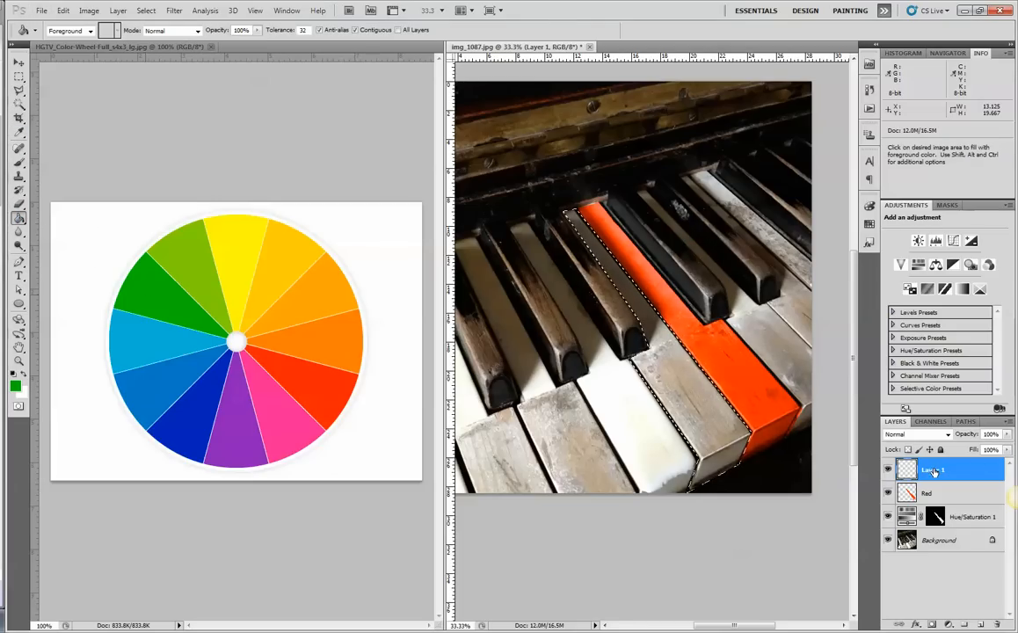
{"action": "type", "text": "Green"}
{"action": "key", "text": "Return"}
{"action": "left_click", "coordinate": [712, 400]}
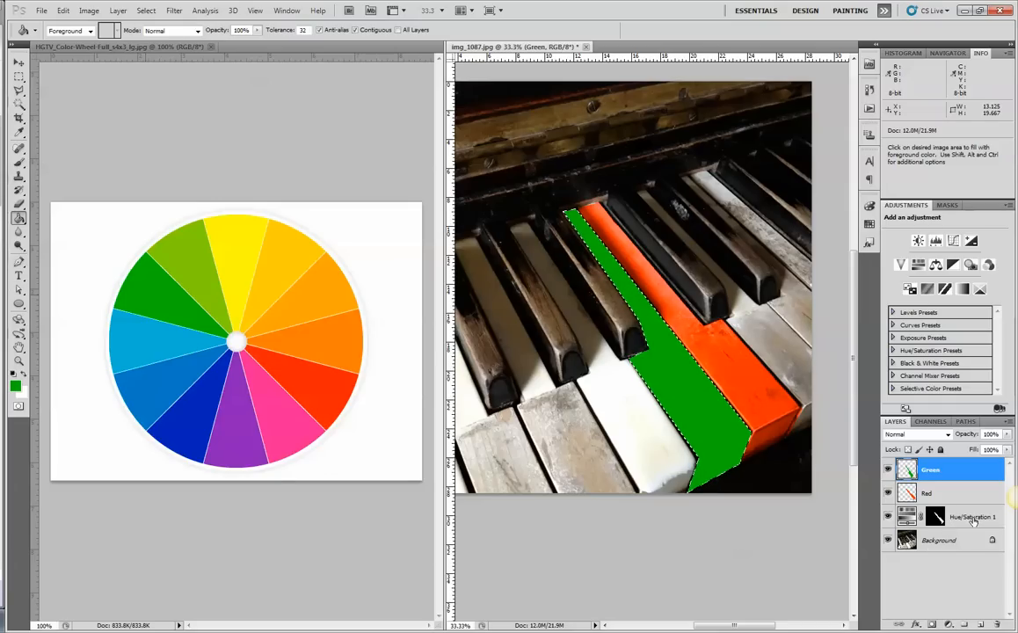
Step: Add a Hue/Saturation adjustment layer masked to the selected key and place it directly beneath the Green layer
{"action": "left_click", "coordinate": [949, 624]}
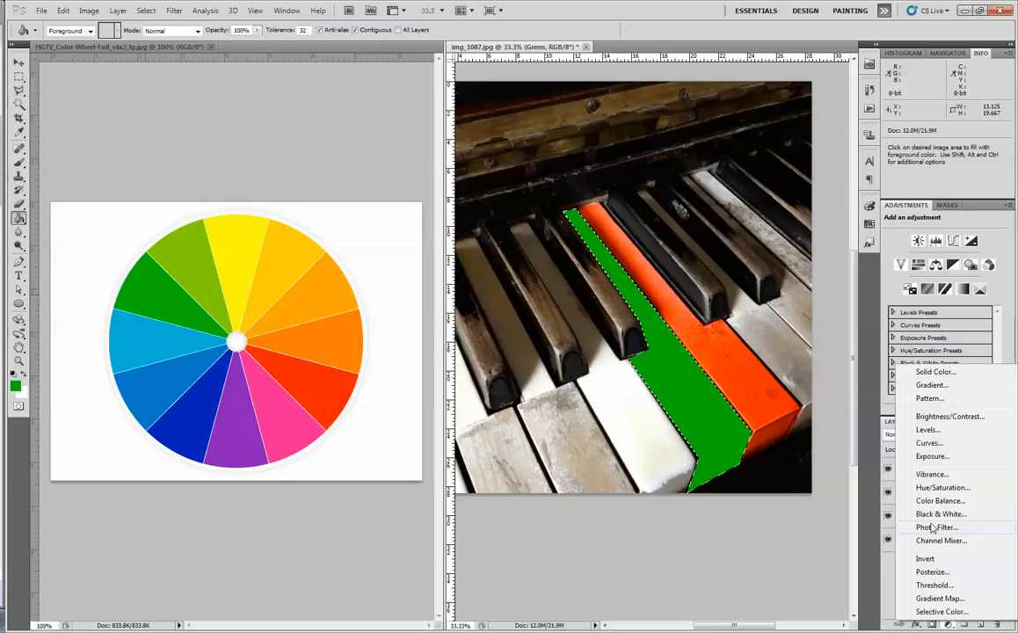
{"action": "left_click", "coordinate": [939, 488]}
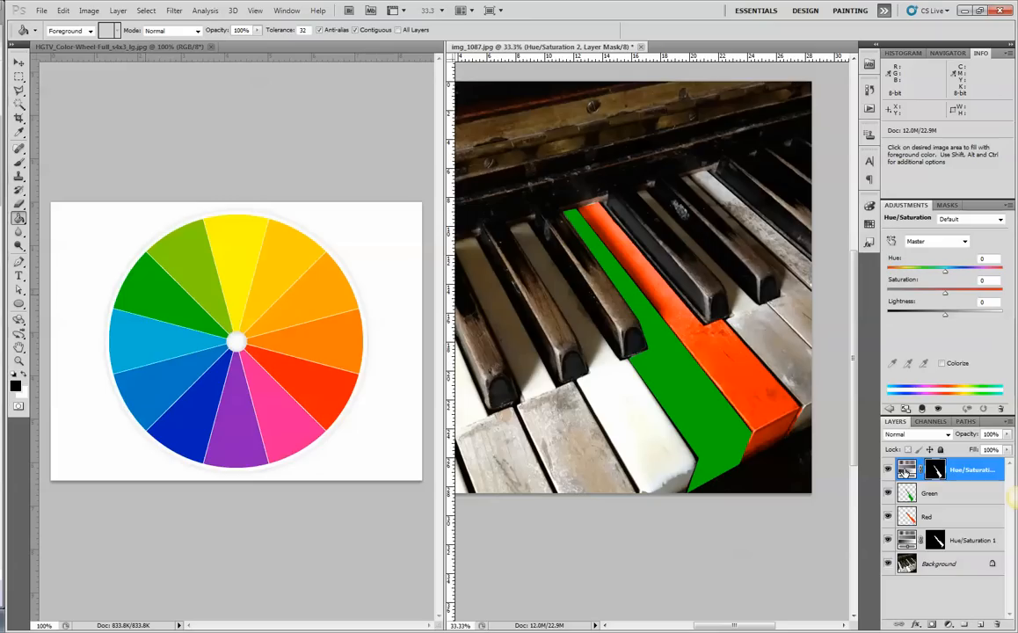
{"action": "left_click_drag", "start_coordinate": [903, 467], "coordinate": [910, 508]}
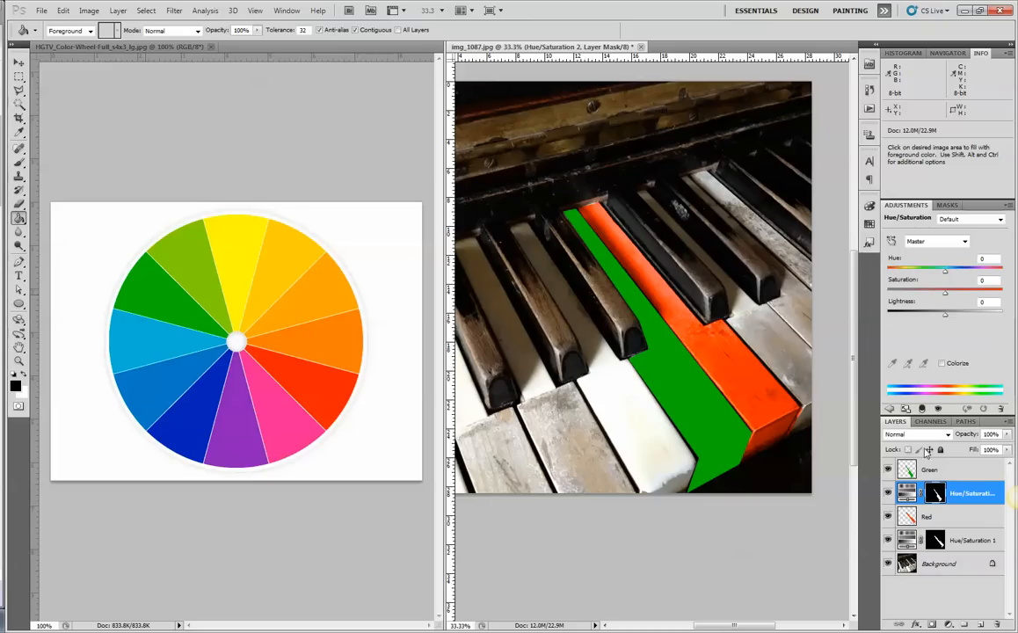
{"action": "left_click_drag", "start_coordinate": [945, 274], "coordinate": [962, 281]}
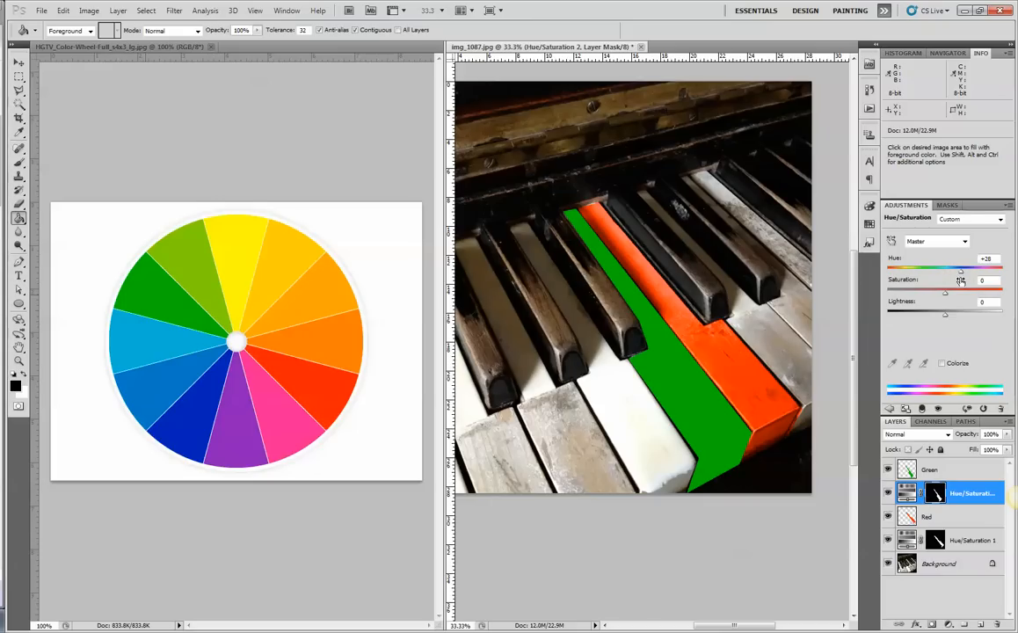
Step: Set the Green layer's blend mode to Overlay
{"action": "left_click", "coordinate": [958, 469]}
{"action": "left_click", "coordinate": [948, 435]}
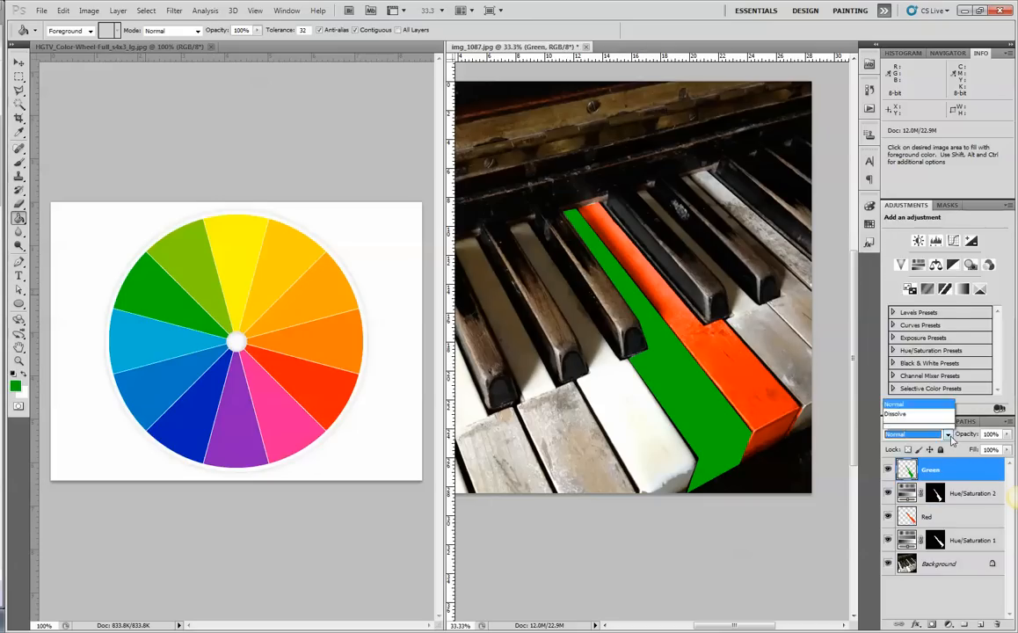
{"action": "left_click", "coordinate": [944, 514]}
{"action": "left_click", "coordinate": [954, 519]}
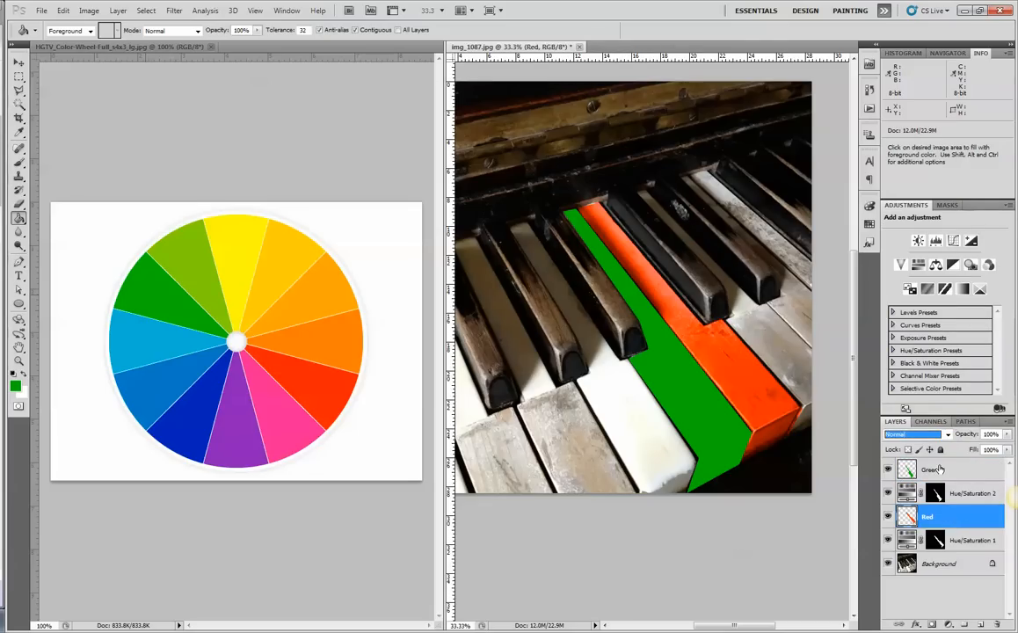
{"action": "left_click", "coordinate": [940, 470]}
{"action": "left_click", "coordinate": [914, 434]}
{"action": "left_click", "coordinate": [831, 247]}
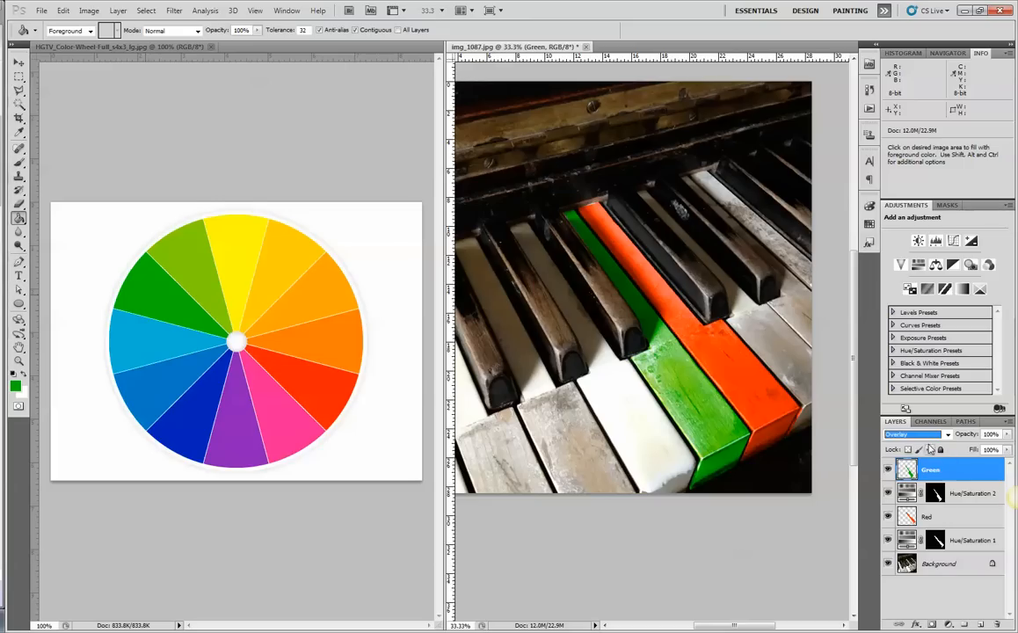
Step: Darken the green key by setting the Hue/Saturation 2 adjustment's Lightness to -18
{"action": "left_click", "coordinate": [977, 495]}
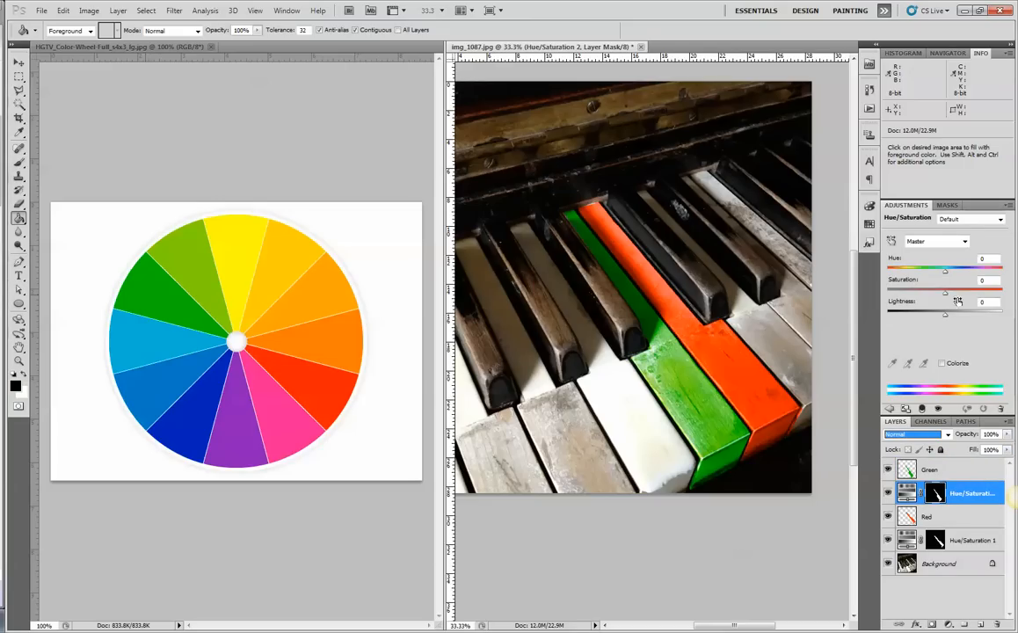
{"action": "mouse_move", "coordinate": [945, 318]}
{"action": "left_mouse_down"}
{"action": "mouse_move", "coordinate": [927, 319]}
{"action": "mouse_move", "coordinate": [1009, 326]}
{"action": "mouse_move", "coordinate": [905, 322]}
{"action": "mouse_move", "coordinate": [1001, 325]}
{"action": "mouse_move", "coordinate": [935, 337]}
{"action": "left_mouse_up"}
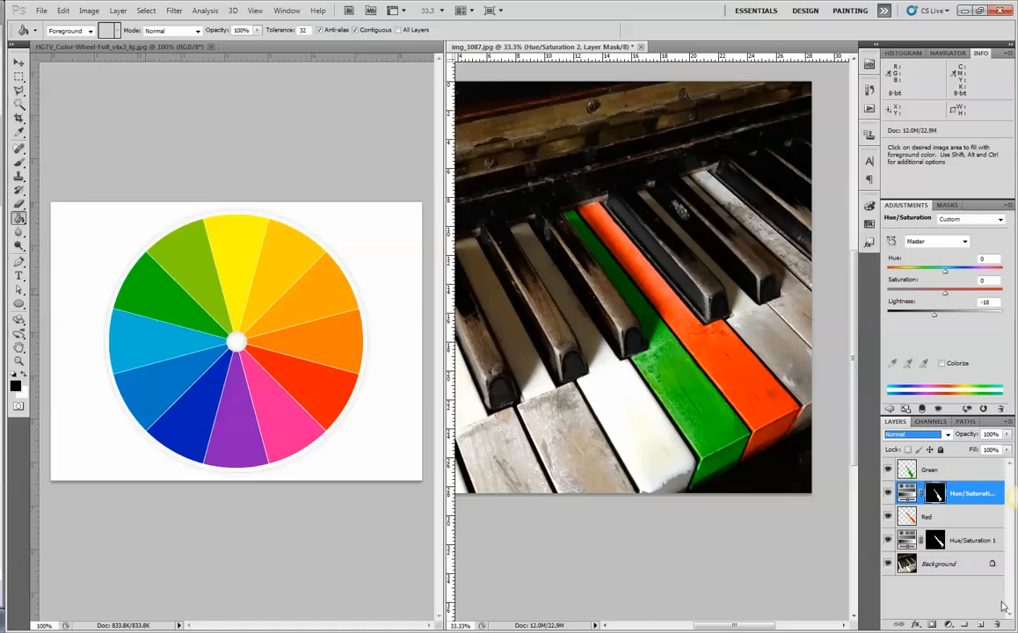
Step: Outline the stray red spilling past the red-orange key's front edge, erase it from the Red layer, and clear the selection
{"action": "key", "text": "z"}
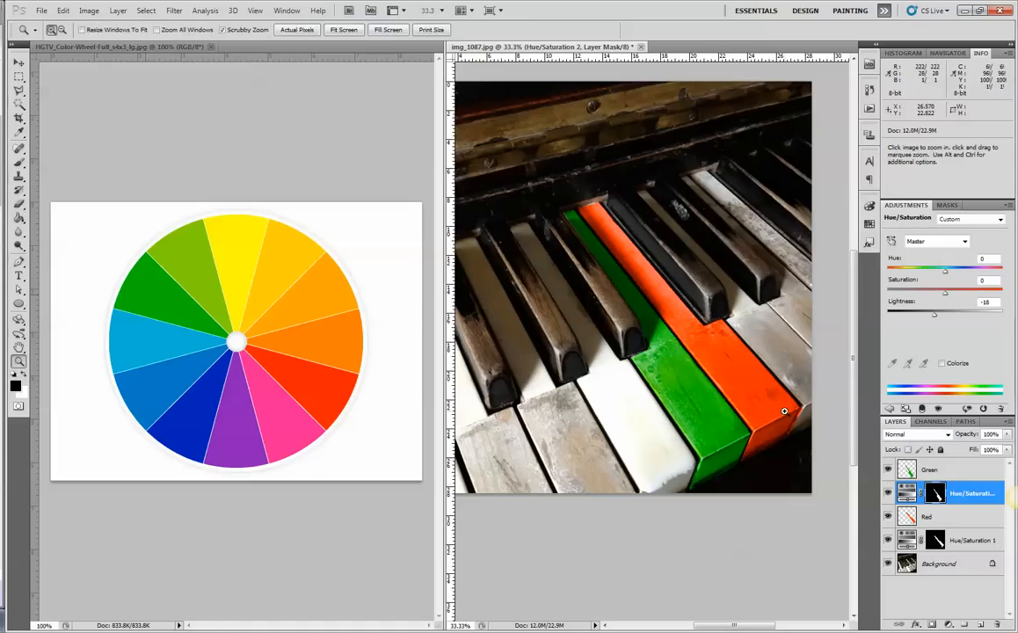
{"action": "left_click", "coordinate": [812, 442]}
{"action": "left_click", "coordinate": [815, 438]}
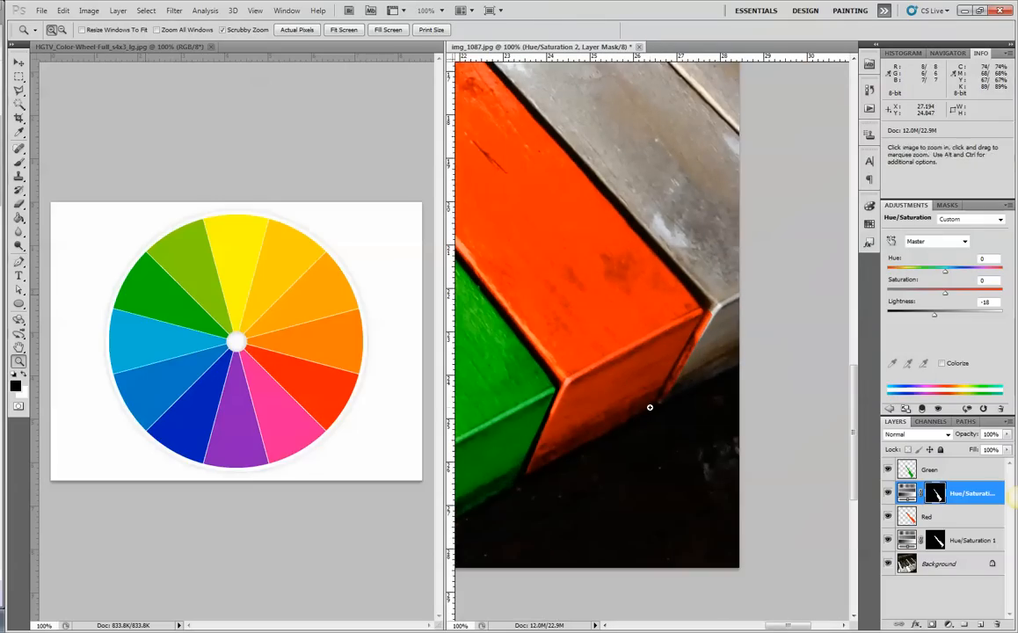
{"action": "left_click", "coordinate": [19, 89]}
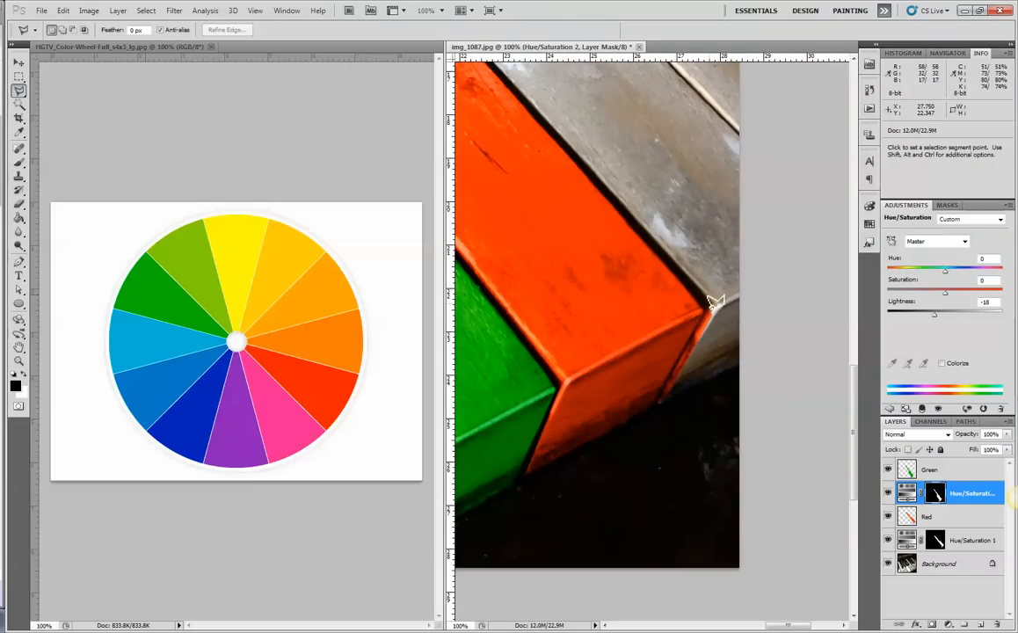
{"action": "left_click", "coordinate": [649, 417]}
{"action": "left_click", "coordinate": [674, 437]}
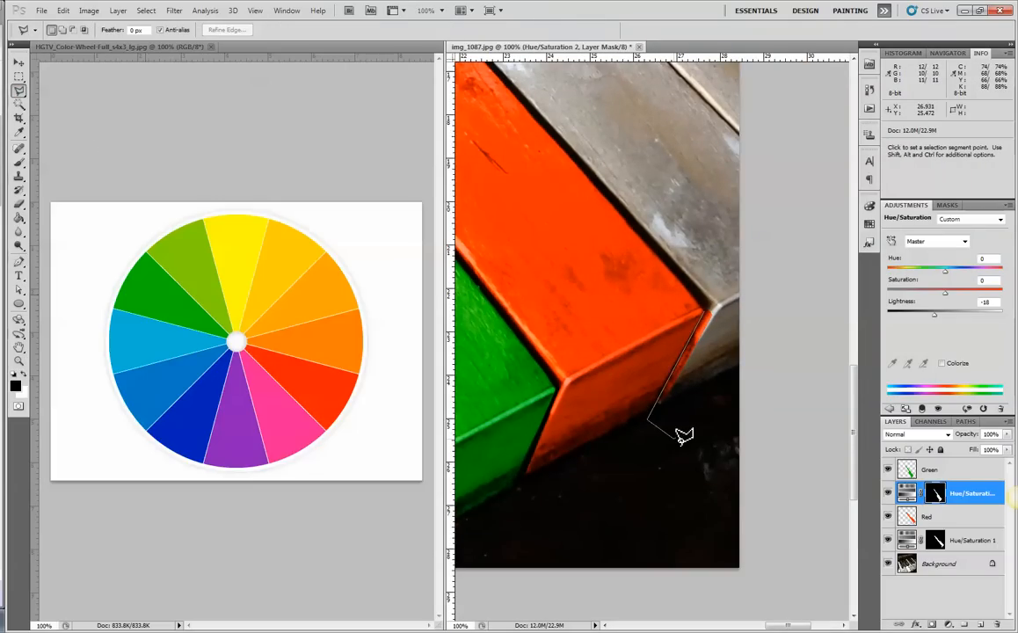
{"action": "left_click", "coordinate": [718, 391]}
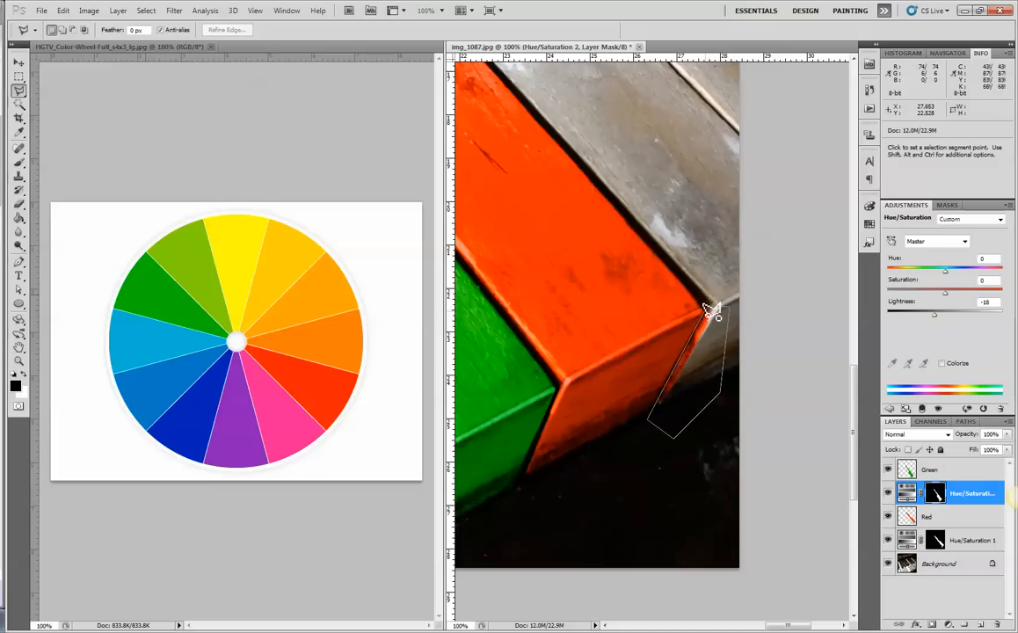
{"action": "left_click", "coordinate": [716, 302]}
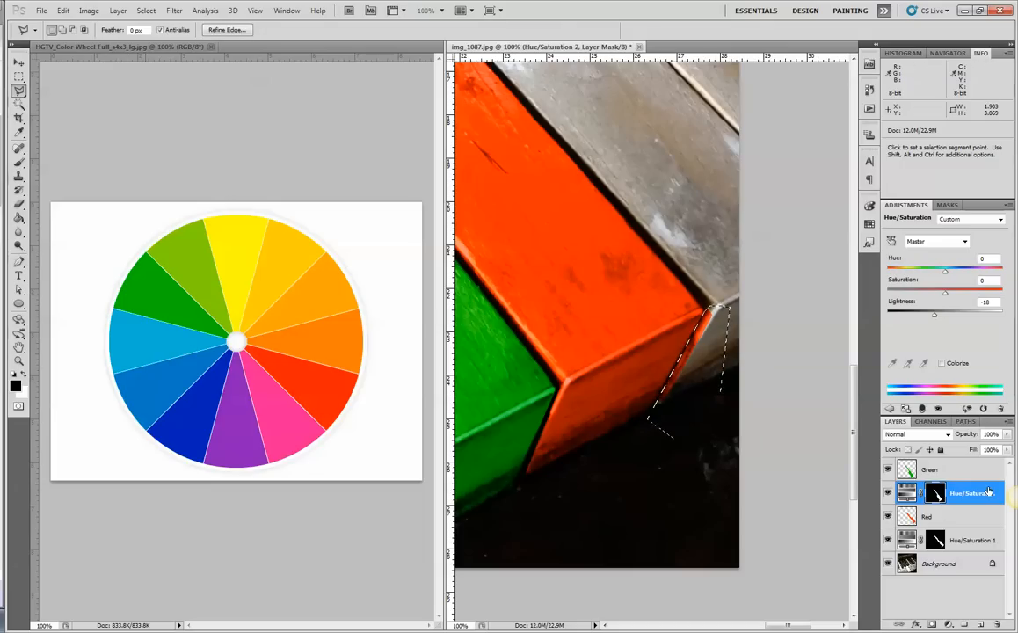
{"action": "left_click", "coordinate": [946, 522]}
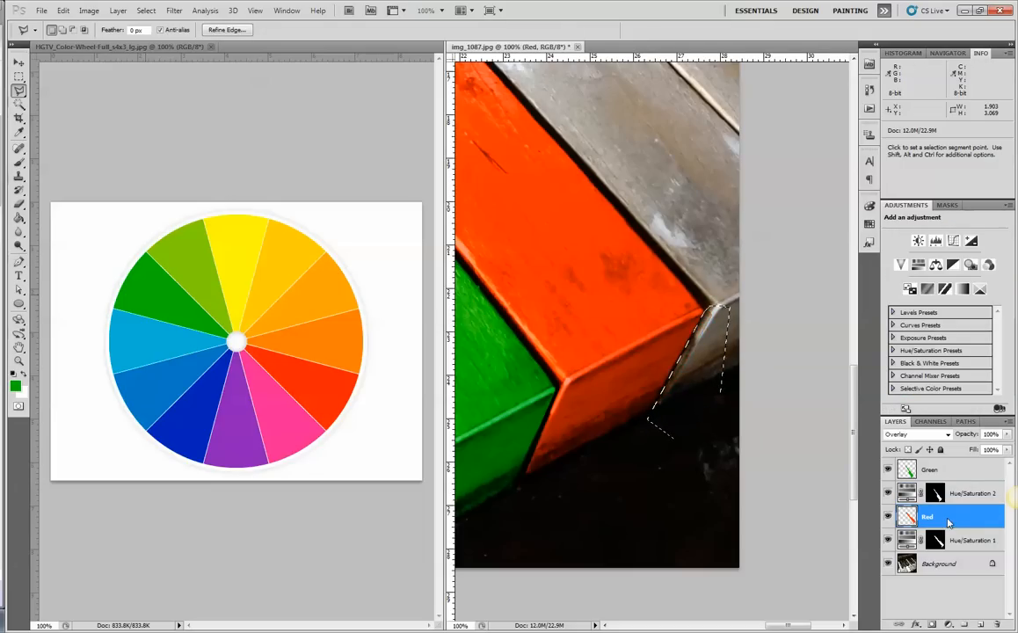
{"action": "key", "text": "ctrl+d"}
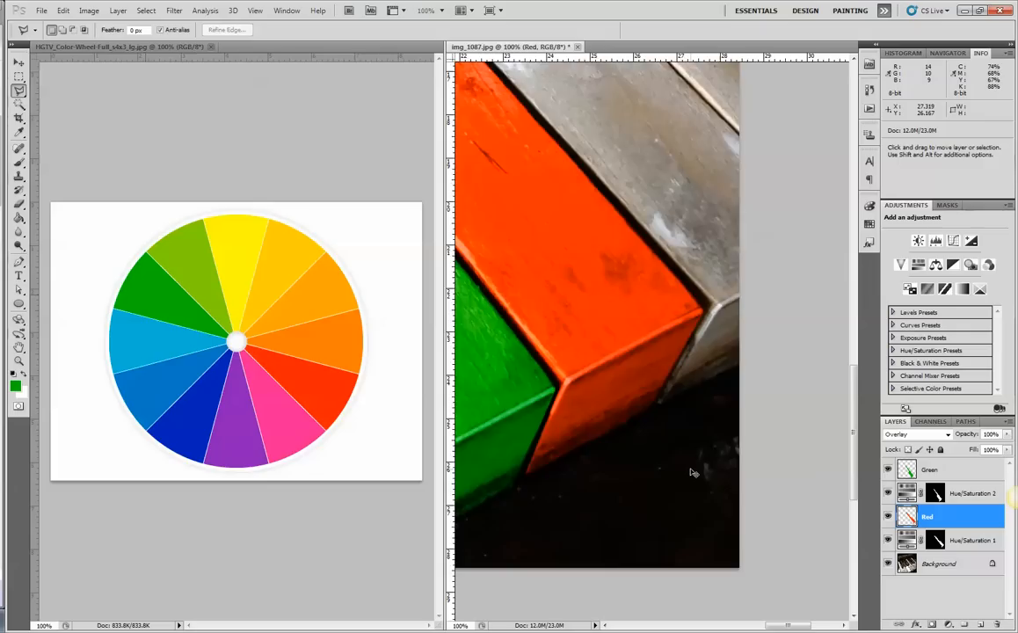
Step: Show the whole piano photo on its own by consolidating the two tiled documents into a single-document layout
{"action": "key", "text": "ctrl+minus"}
{"action": "key", "text": "ctrl+minus"}
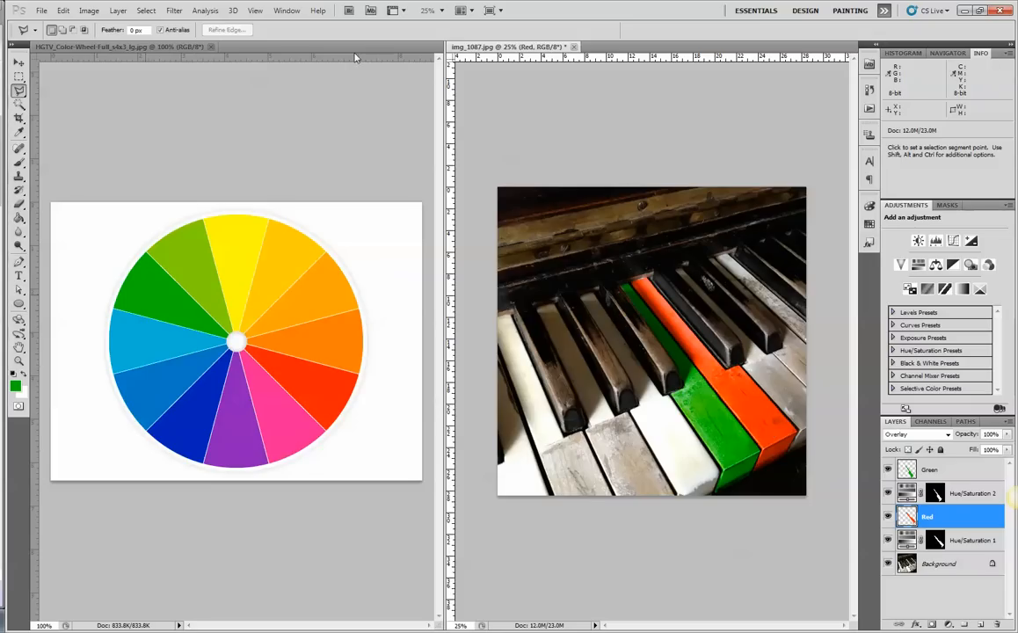
{"action": "left_click", "coordinate": [462, 10]}
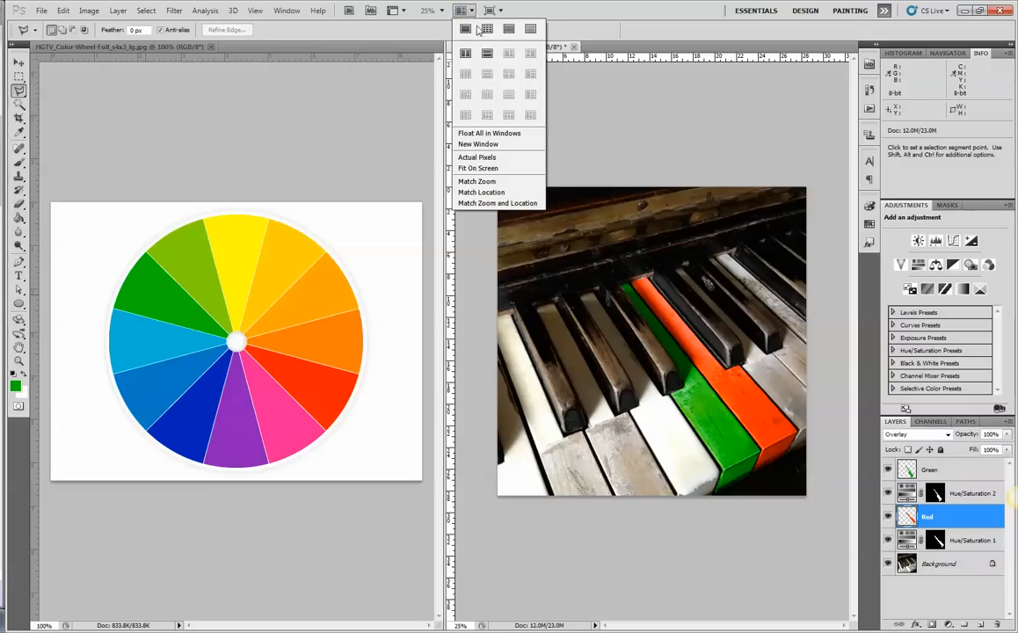
{"action": "left_click", "coordinate": [421, 29]}
Step: Browse the desktop files in Adobe Bridge and return to the piano photo in Photoshop
{"action": "left_click", "coordinate": [39, 13]}
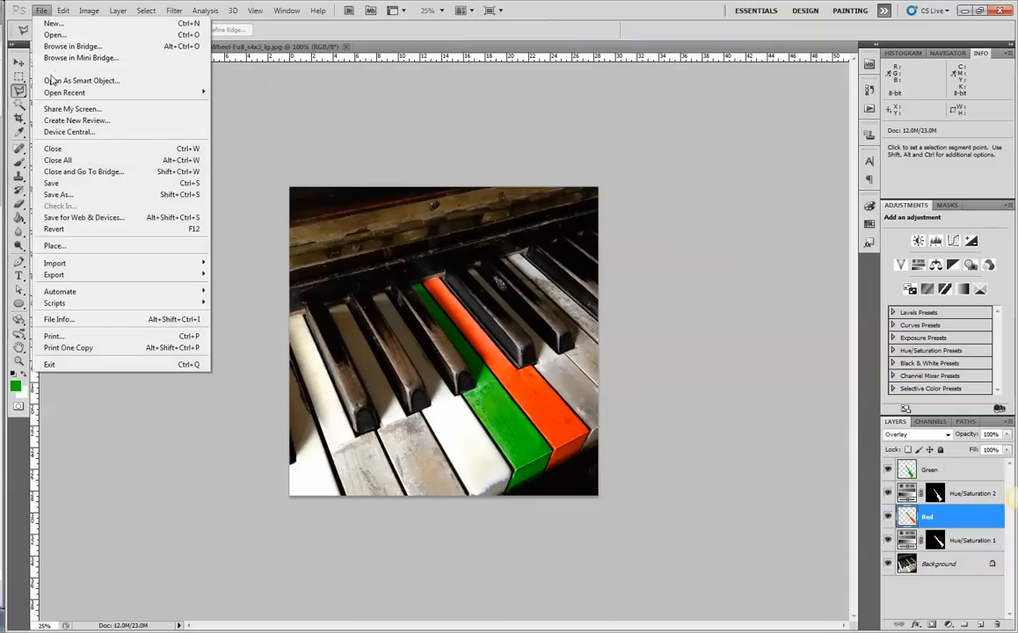
{"action": "left_click", "coordinate": [50, 45]}
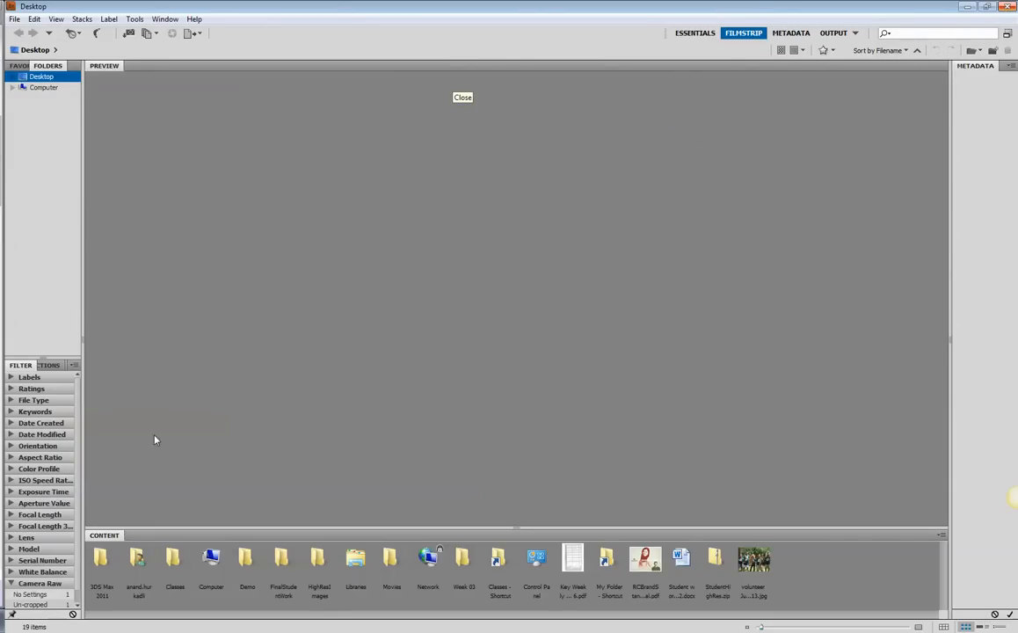
{"action": "key", "text": "alt+Tab"}
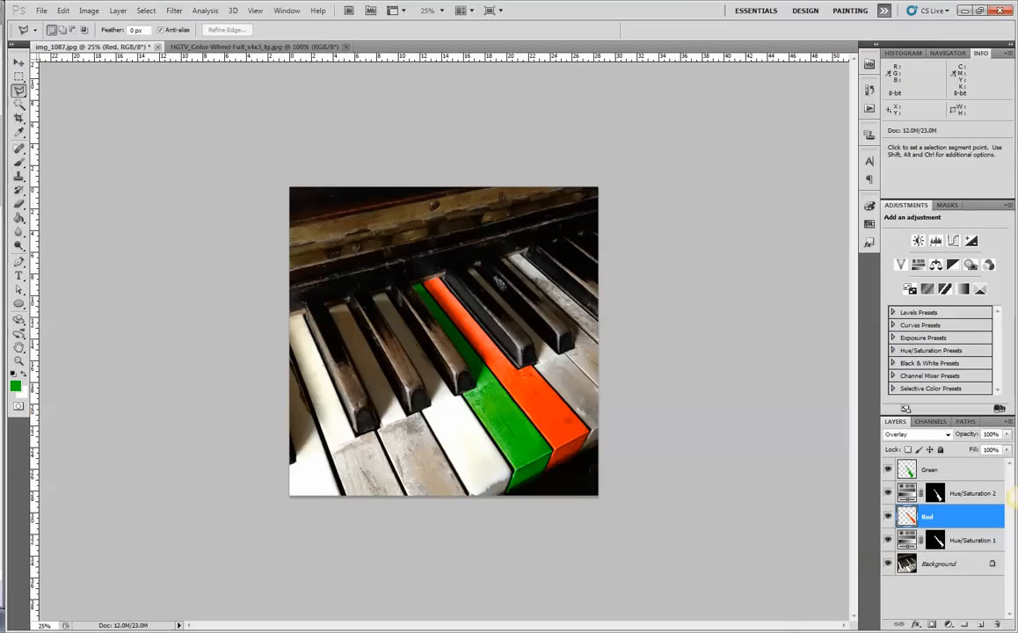
Step: Open the Ford_Mustang_GT_Lineart image from the Piano folder
{"action": "left_click", "coordinate": [41, 10]}
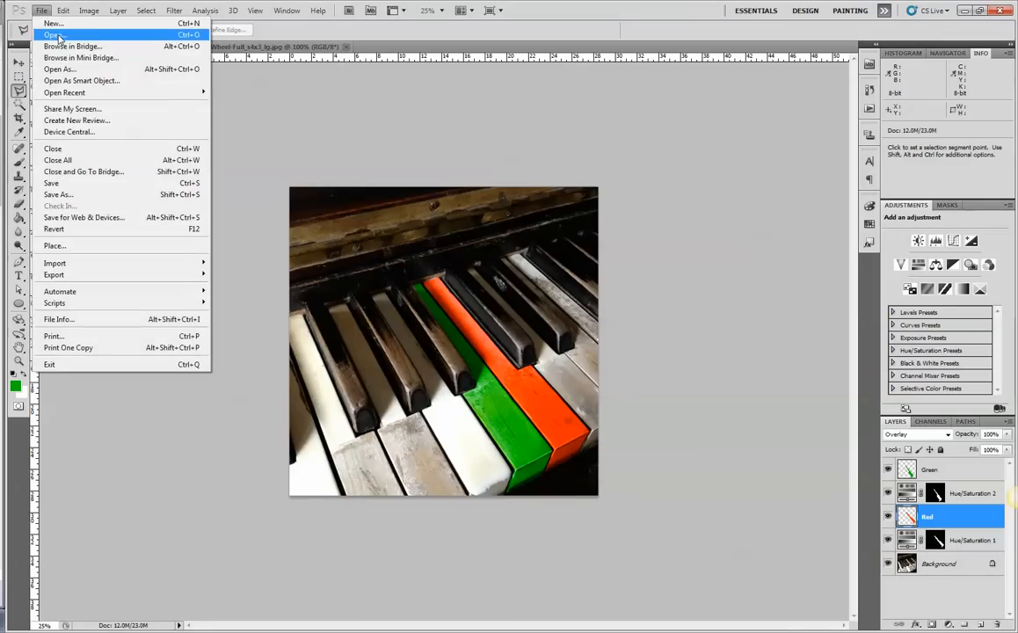
{"action": "left_click", "coordinate": [53, 34]}
{"action": "left_click", "coordinate": [440, 162]}
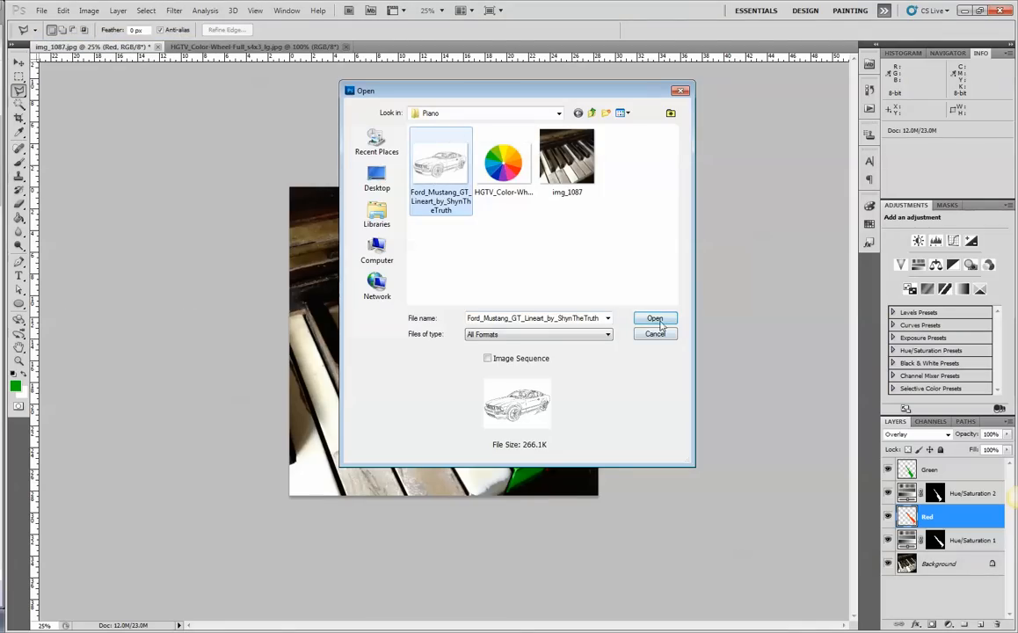
{"action": "left_click", "coordinate": [655, 317]}
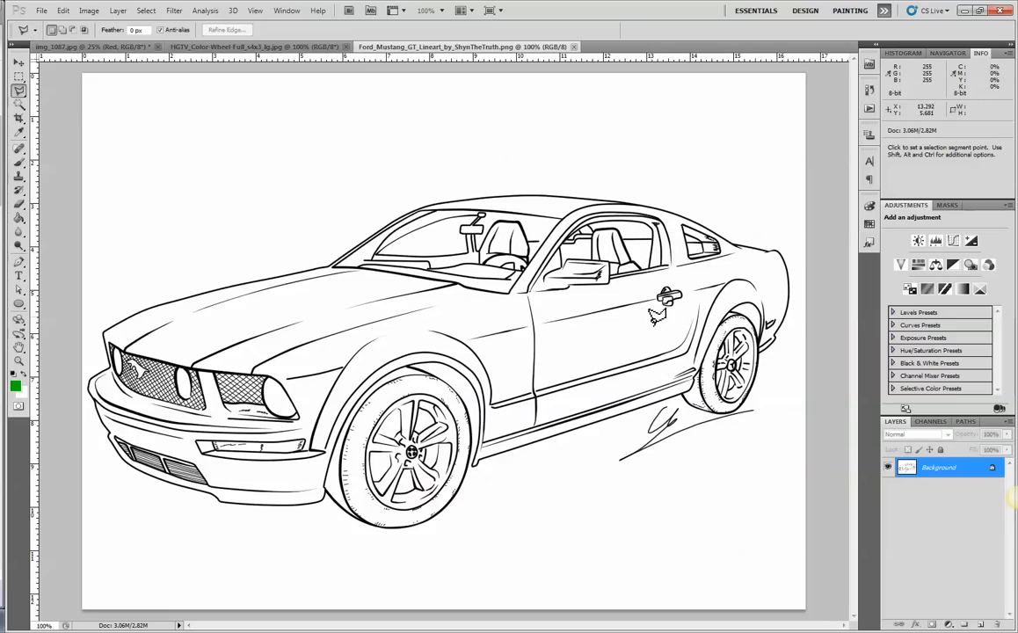
Step: Convert the car drawing's locked Background into a regular layer and place a new empty layer beneath it
{"action": "double_click", "coordinate": [959, 475]}
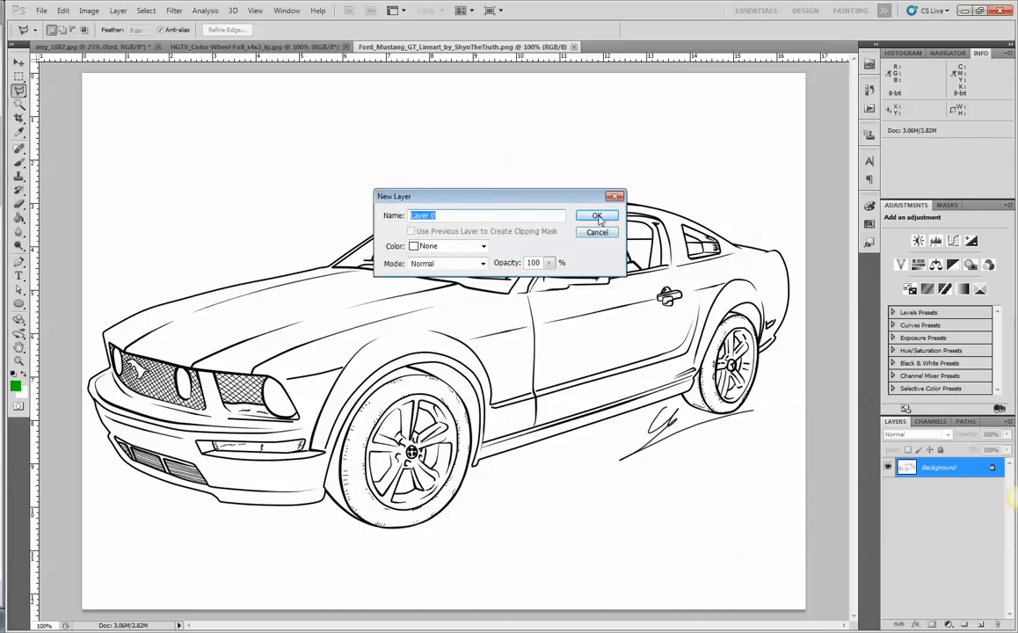
{"action": "left_click", "coordinate": [599, 211]}
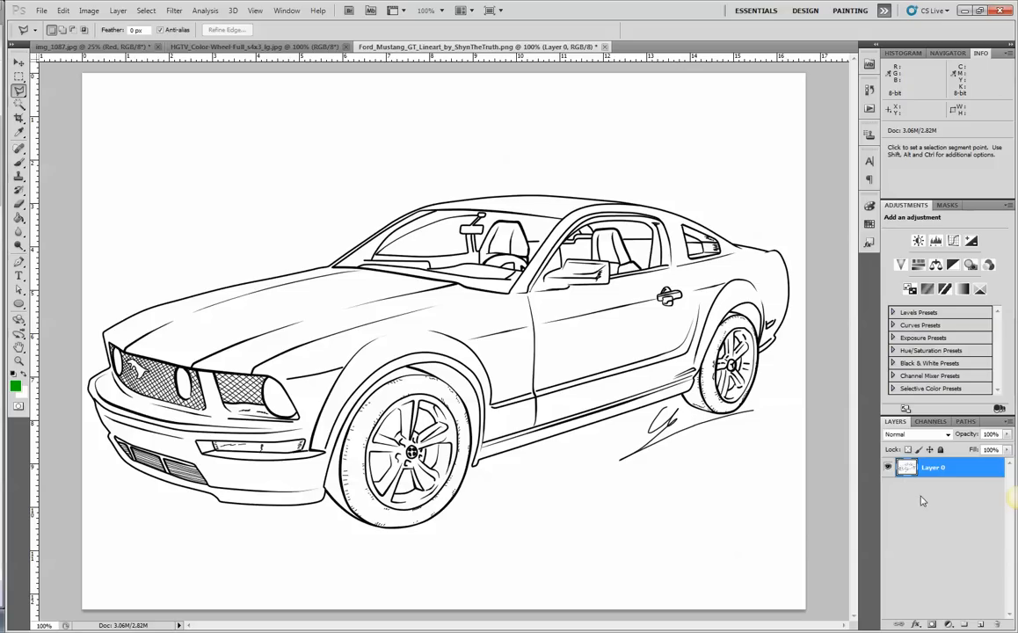
{"action": "key", "text": "ctrl+shift+alt+n"}
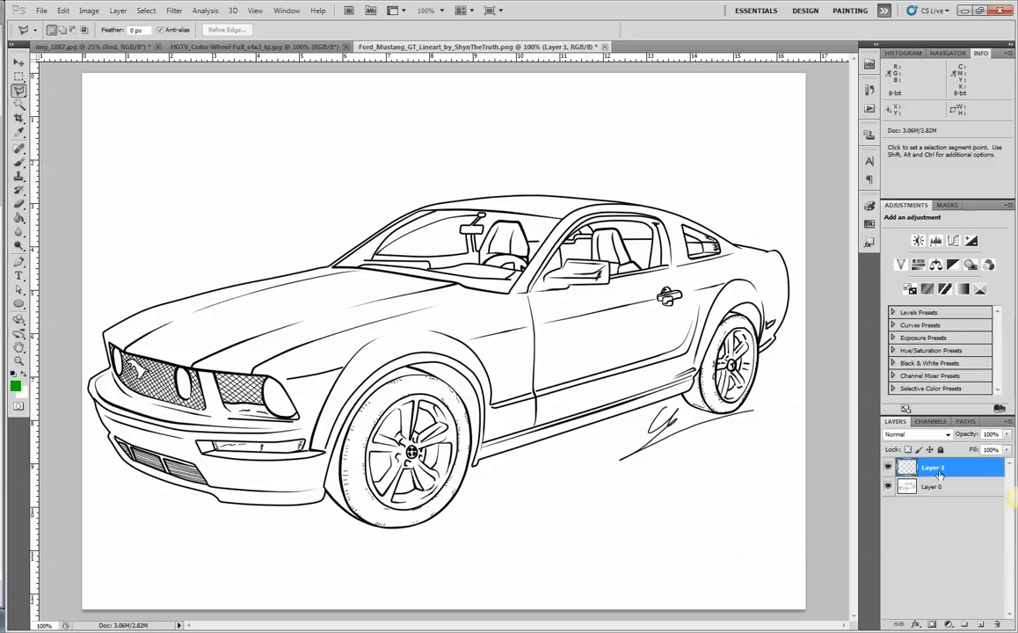
{"action": "left_click_drag", "start_coordinate": [932, 486], "coordinate": [935, 467]}
Step: Rename the line-art layer Ink and the empty layer below it Color
{"action": "double_click", "coordinate": [936, 467]}
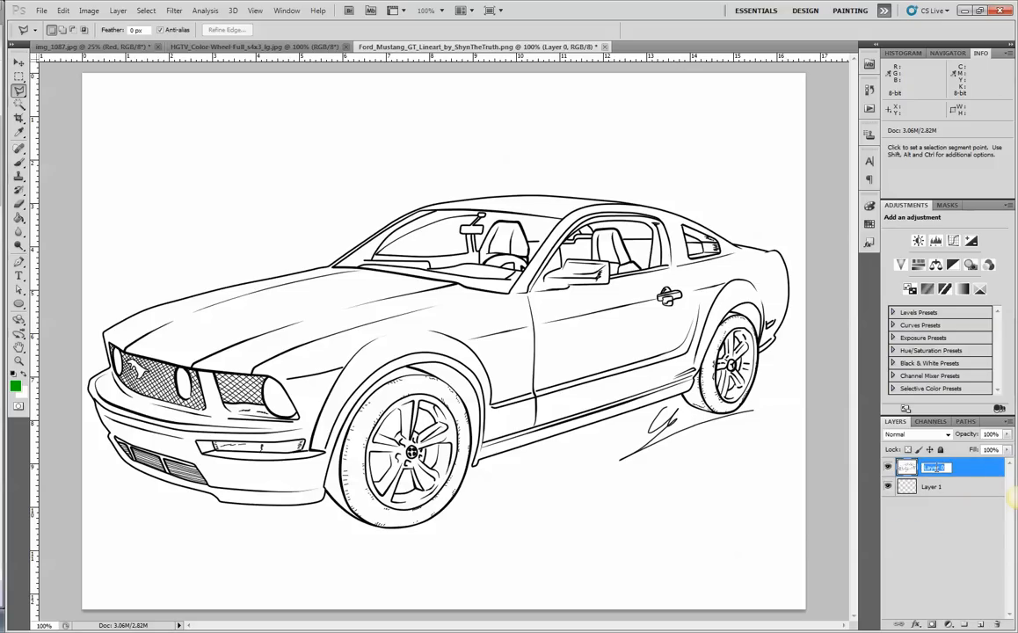
{"action": "type", "text": "Ink"}
{"action": "key", "text": "Return"}
{"action": "double_click", "coordinate": [930, 487]}
{"action": "type", "text": "Co"}
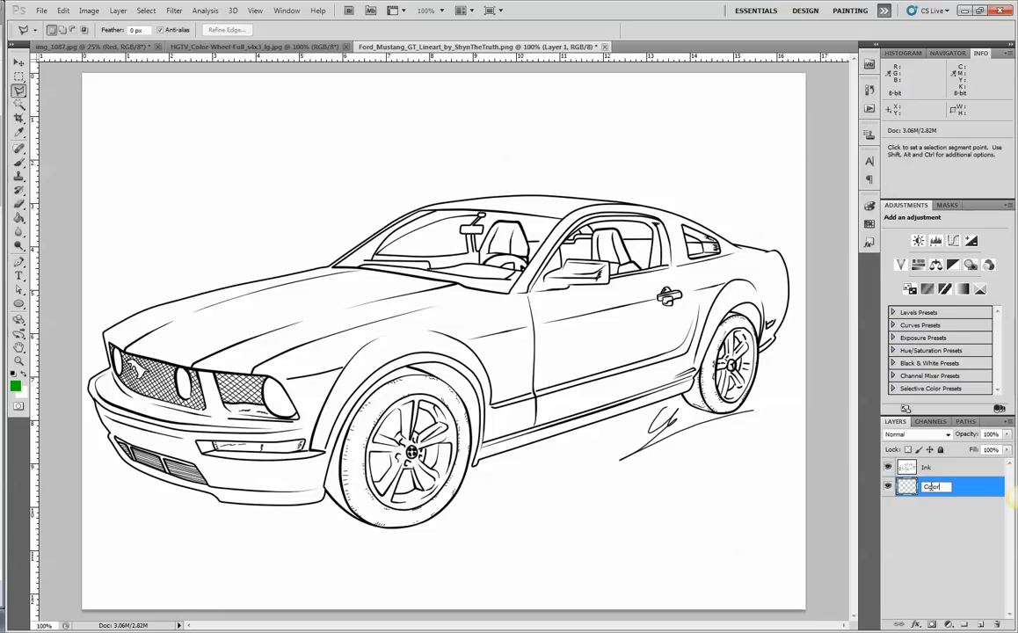
{"action": "type", "text": "lor"}
{"action": "key", "text": "Return"}
Step: Set the Ink layer's blending mode to Multiply
{"action": "left_click", "coordinate": [940, 468]}
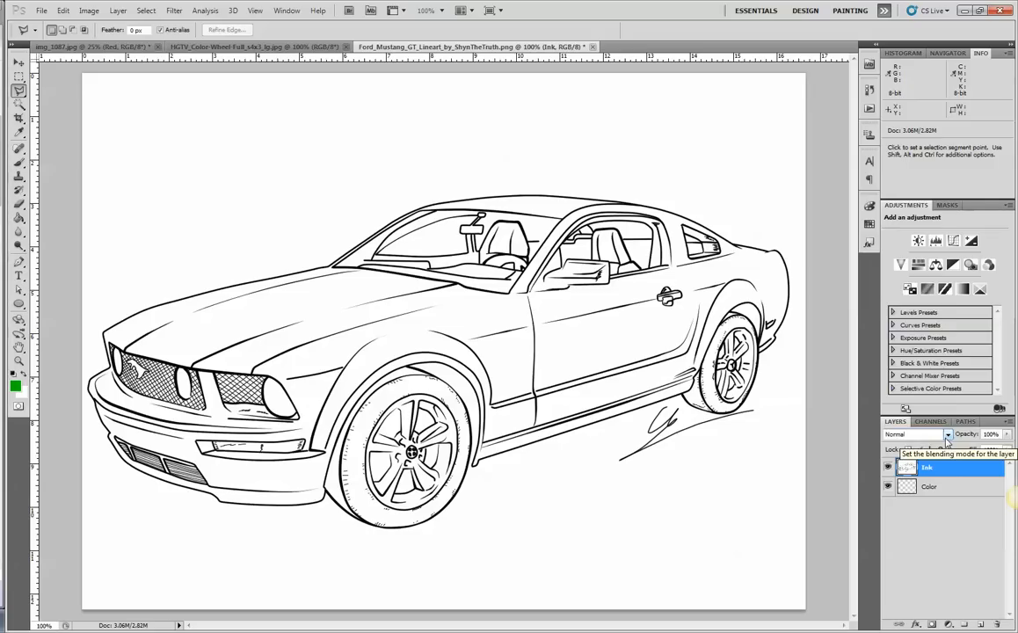
{"action": "left_click", "coordinate": [948, 436]}
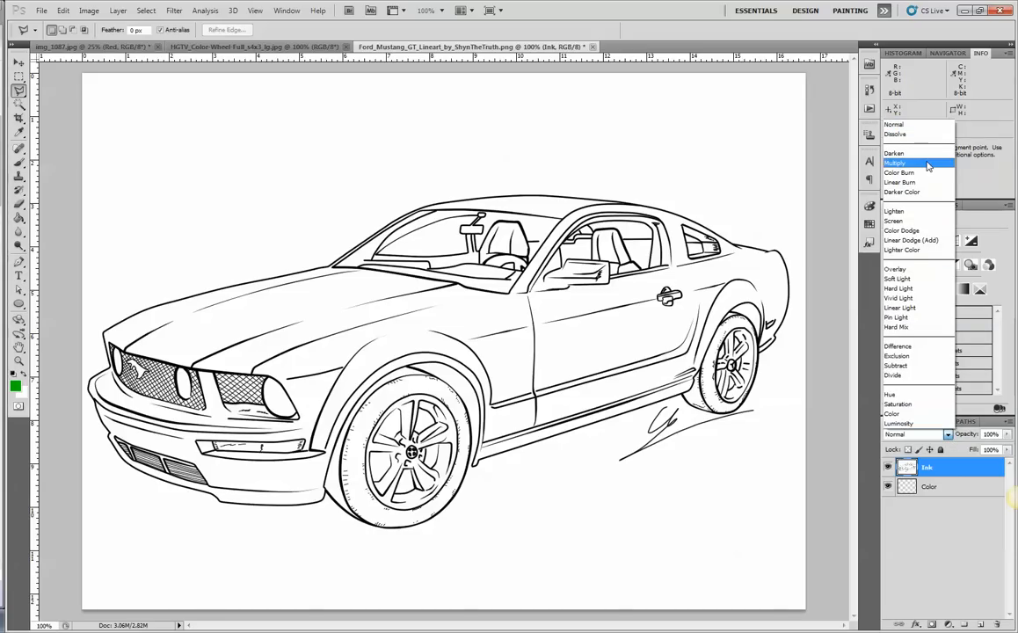
{"action": "left_click", "coordinate": [956, 464]}
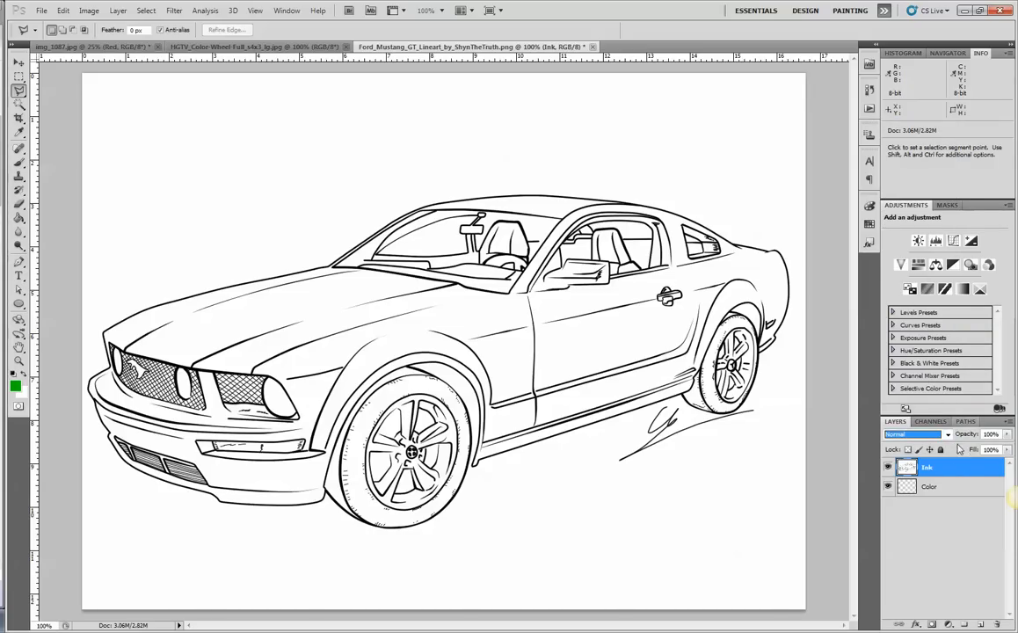
{"action": "left_click", "coordinate": [948, 434]}
{"action": "left_click", "coordinate": [919, 180]}
Step: Paint green across the car's hood on the Color layer with a size 100 brush
{"action": "left_click", "coordinate": [958, 487]}
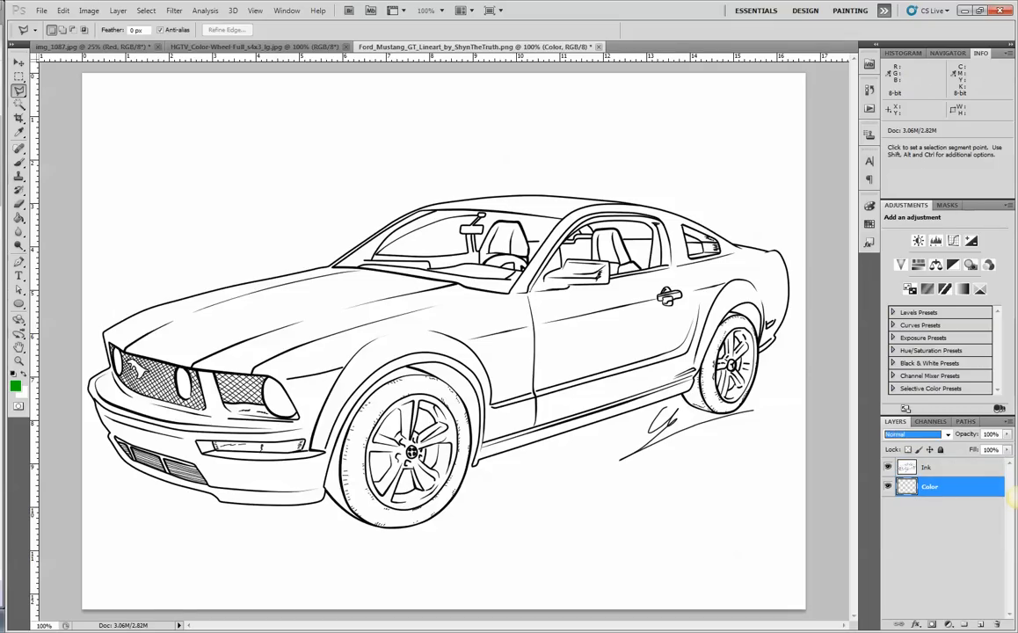
{"action": "left_click", "coordinate": [19, 162]}
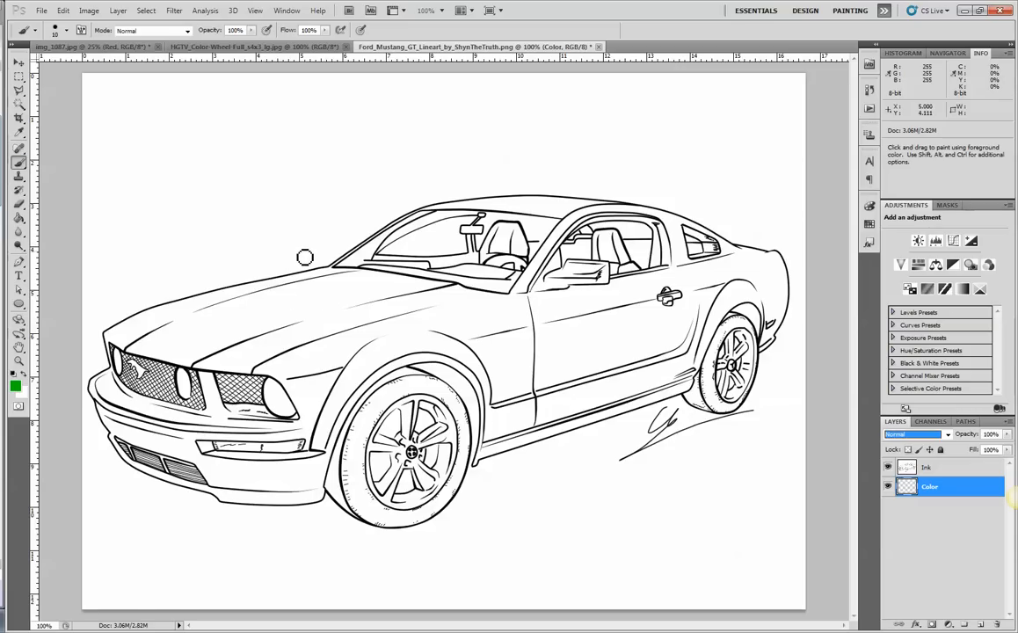
{"action": "left_click", "coordinate": [64, 31]}
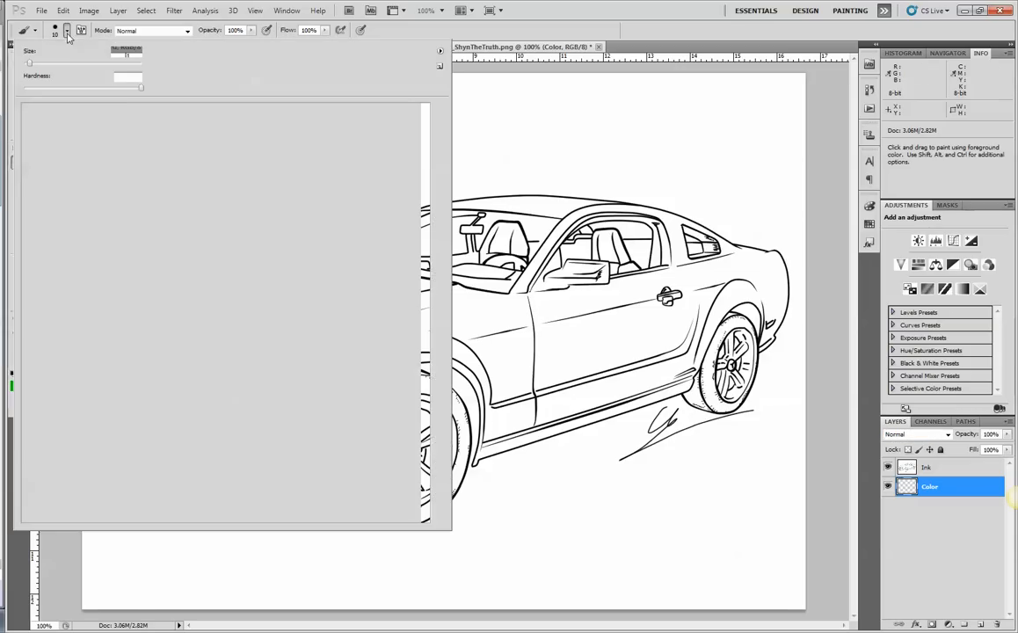
{"action": "left_click_drag", "start_coordinate": [53, 69], "coordinate": [83, 68]}
{"action": "left_click", "coordinate": [571, 66]}
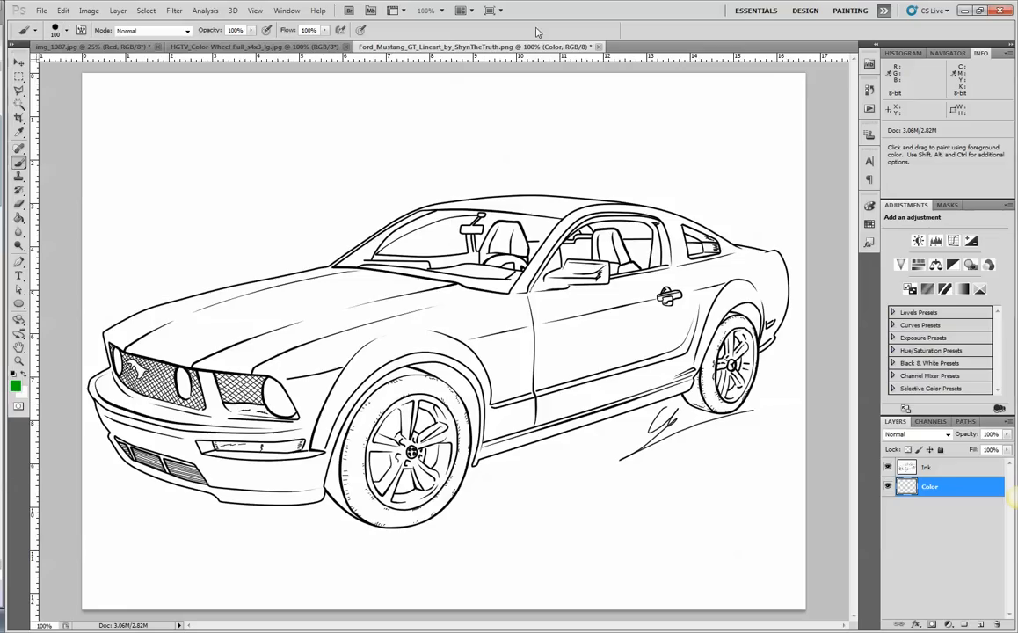
{"action": "mouse_move", "coordinate": [256, 318]}
{"action": "left_mouse_down"}
{"action": "mouse_move", "coordinate": [350, 316]}
{"action": "mouse_move", "coordinate": [384, 334]}
{"action": "mouse_move", "coordinate": [203, 324]}
{"action": "mouse_move", "coordinate": [422, 300]}
{"action": "left_mouse_up"}
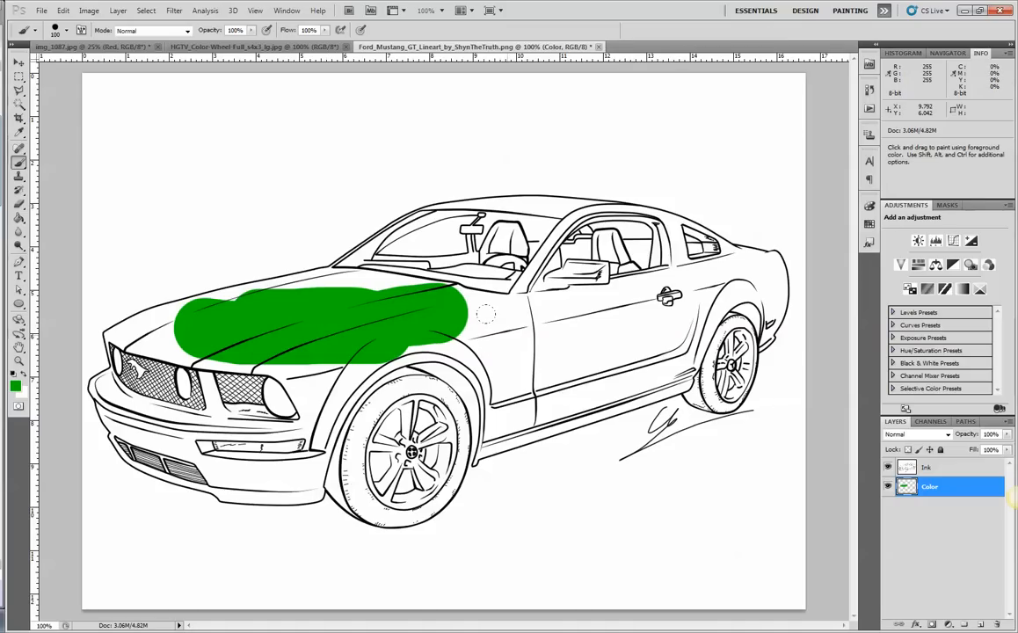
Step: Switch the Ink layer's blending mode to Screen and examine its effect on the hood lines
{"action": "left_click", "coordinate": [946, 468]}
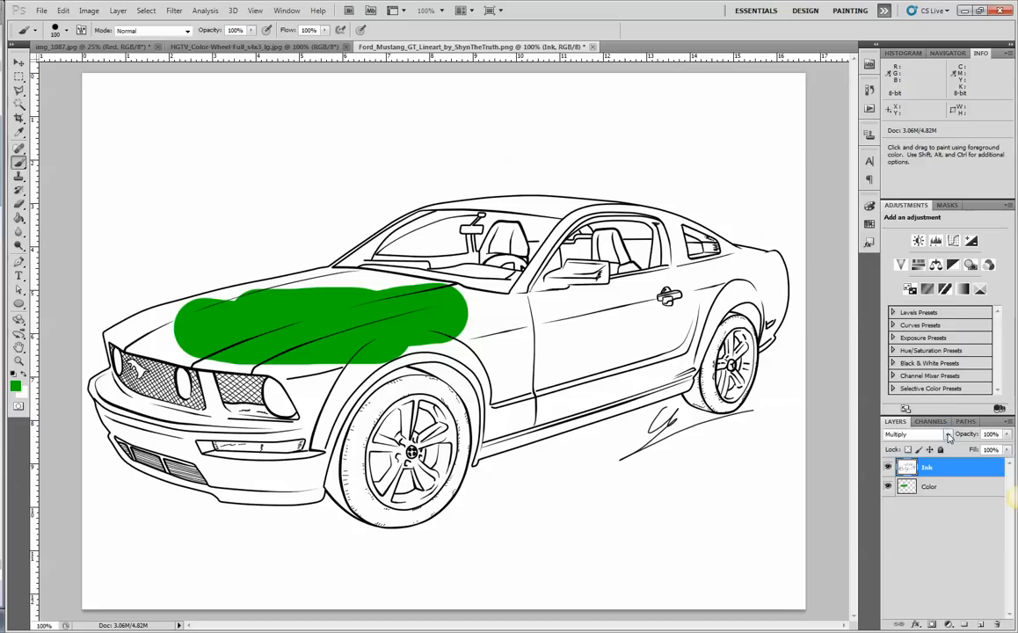
{"action": "left_click", "coordinate": [948, 437]}
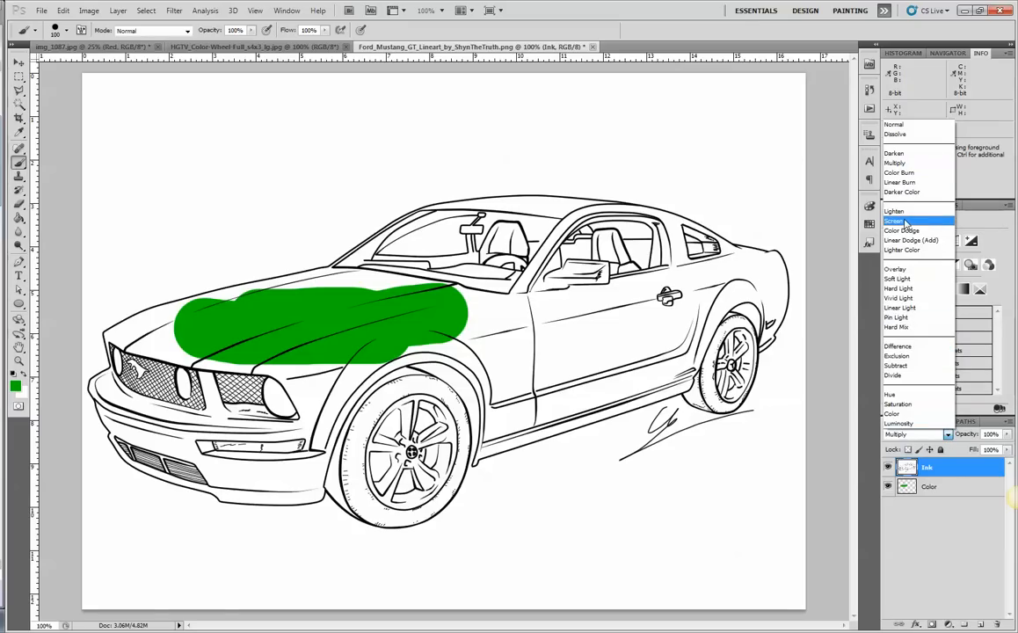
{"action": "left_click", "coordinate": [905, 222]}
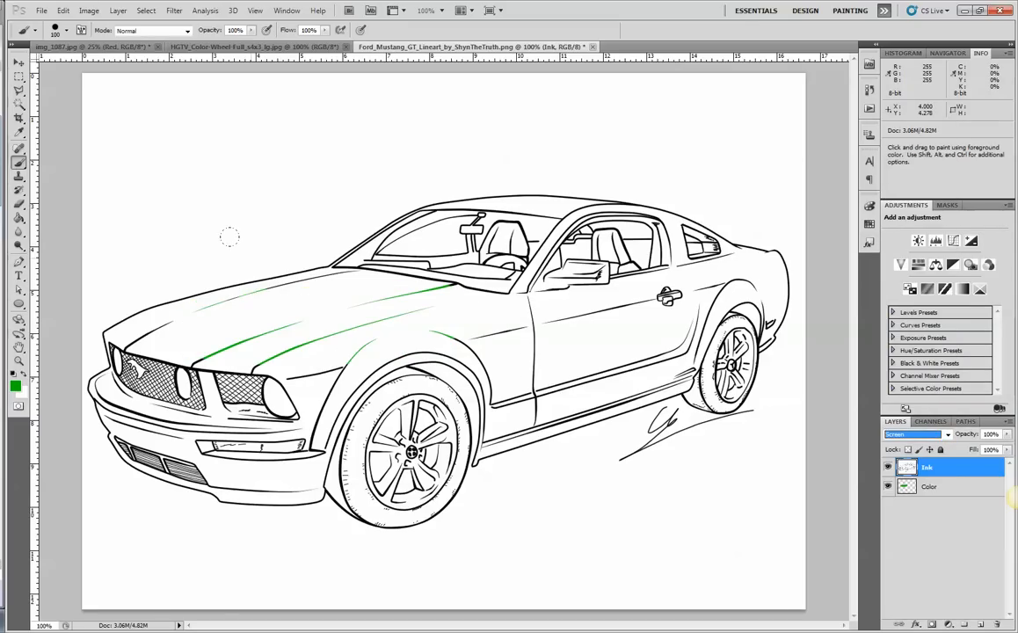
{"action": "left_click", "coordinate": [18, 361]}
{"action": "left_click", "coordinate": [303, 327]}
{"action": "left_click", "coordinate": [264, 346]}
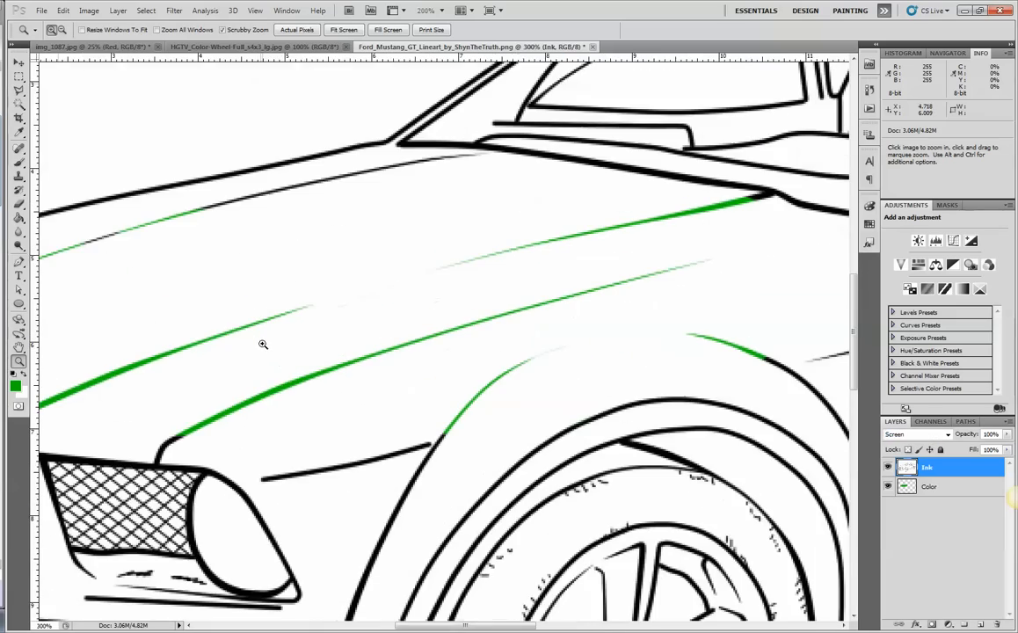
{"action": "left_click", "coordinate": [333, 351], "text": "alt"}
{"action": "left_click", "coordinate": [334, 355], "text": "alt"}
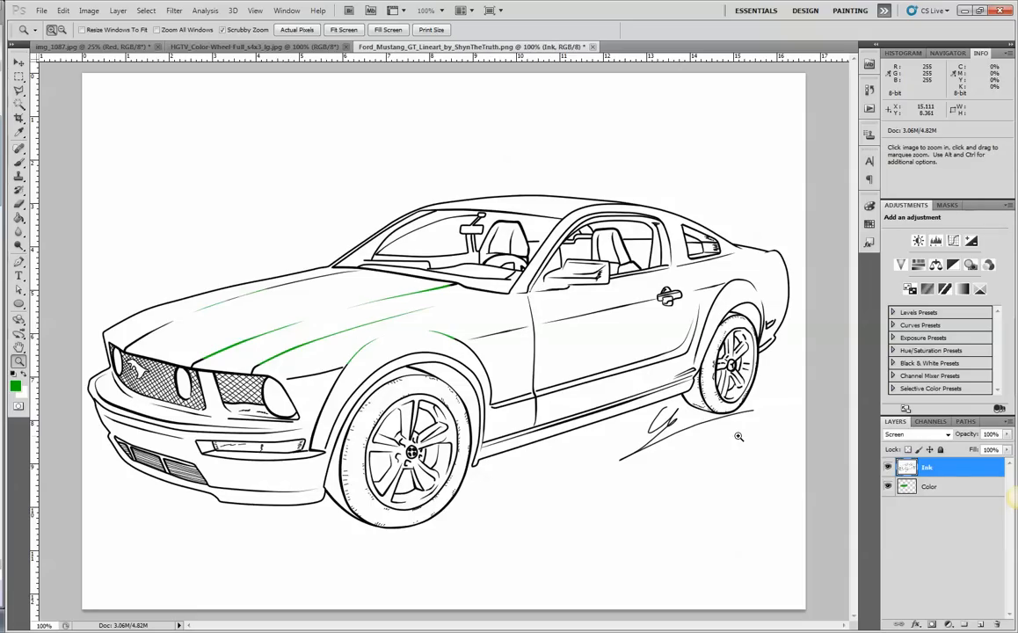
Step: Close the Mustang line-art document without saving its changes and return to the piano photo
{"action": "left_click", "coordinate": [594, 47]}
{"action": "left_click", "coordinate": [514, 249]}
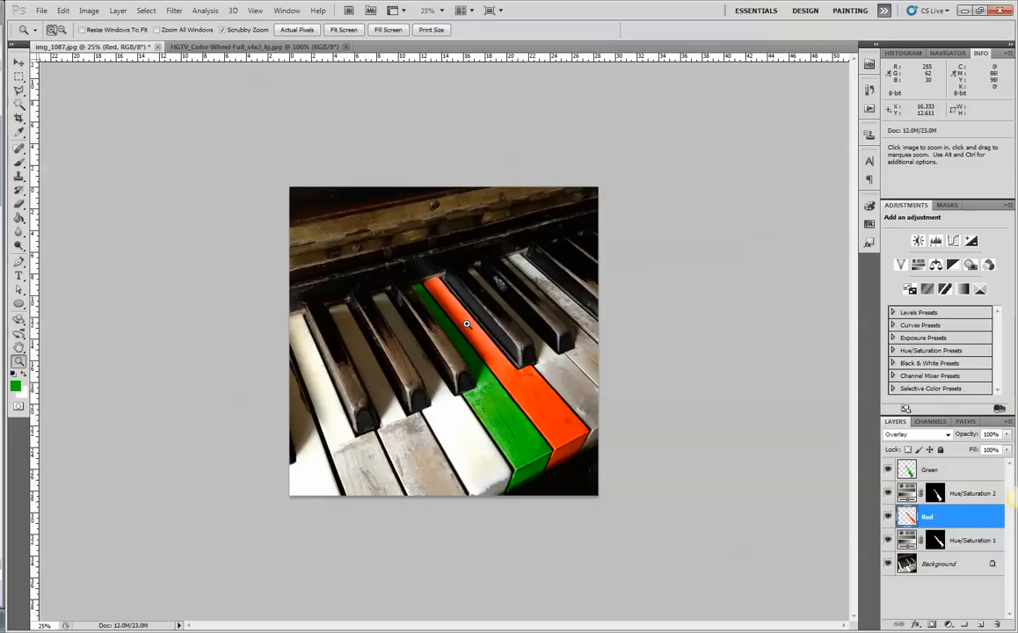